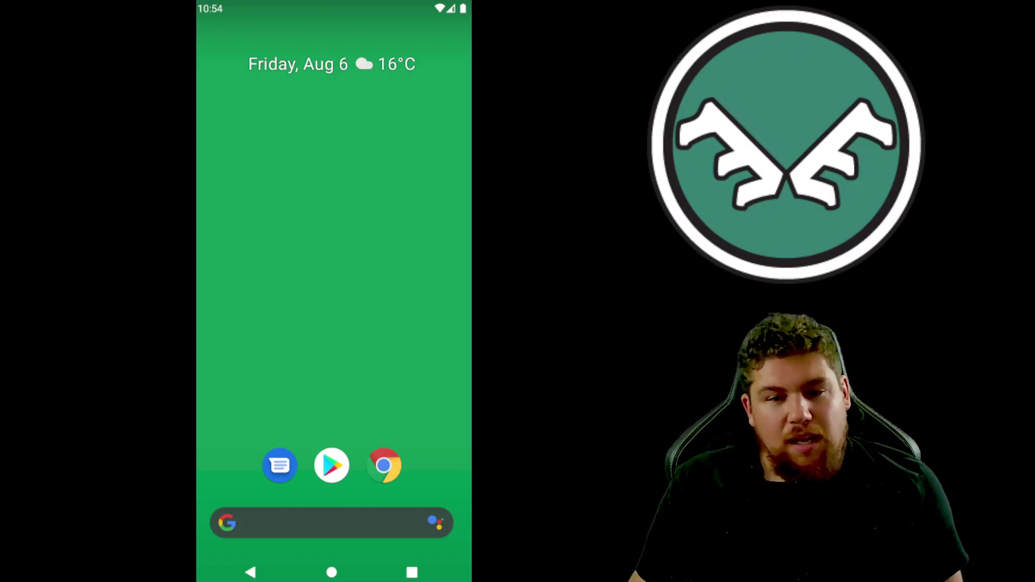
# Step: Search the Play Store for 'kiwi', install Kiwi Browser - Fast & Quiet, and launch it
pyautogui.click(327, 473)
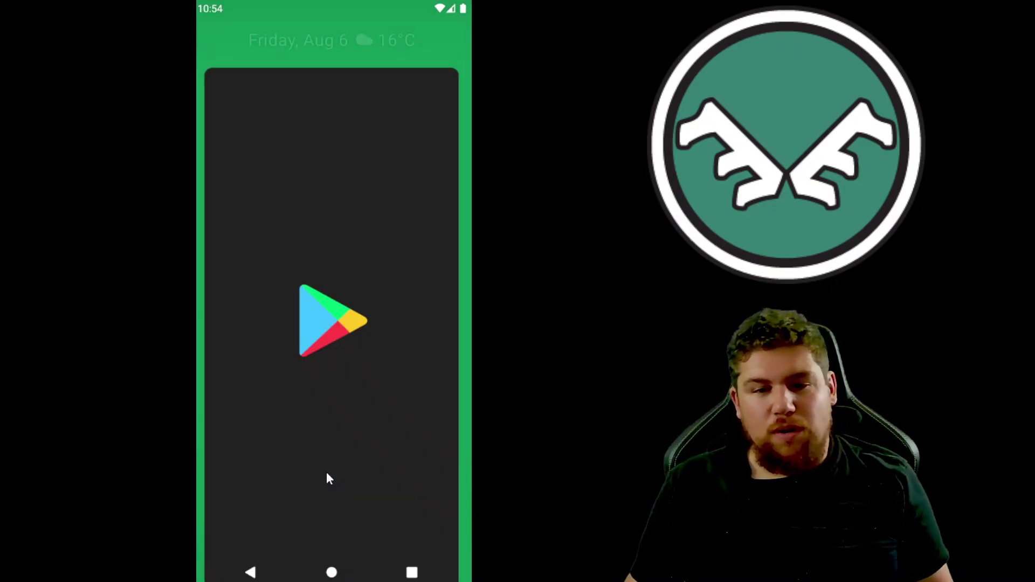
pyautogui.click(318, 39)
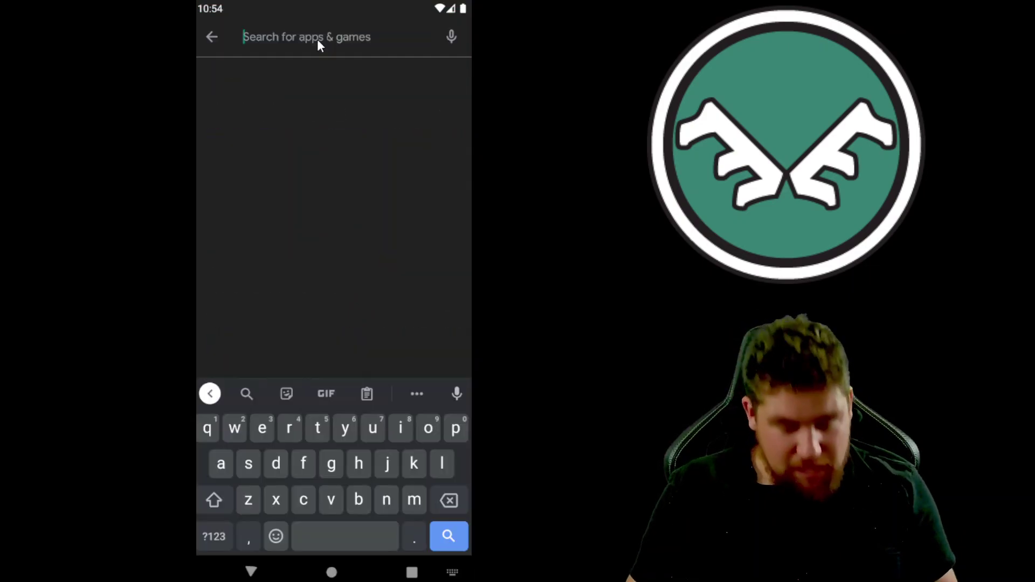
pyautogui.write('kiwi')
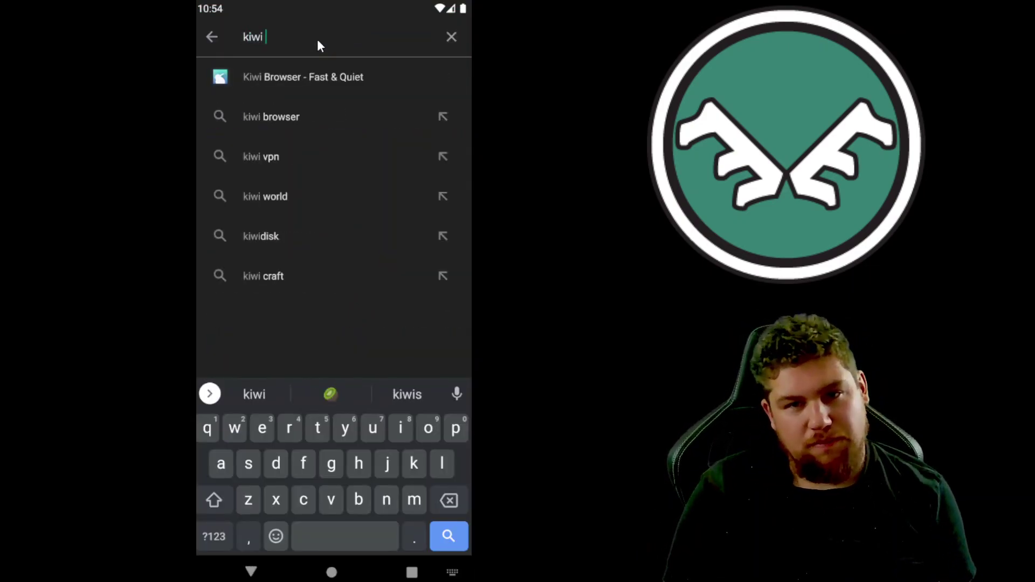
pyautogui.click(289, 78)
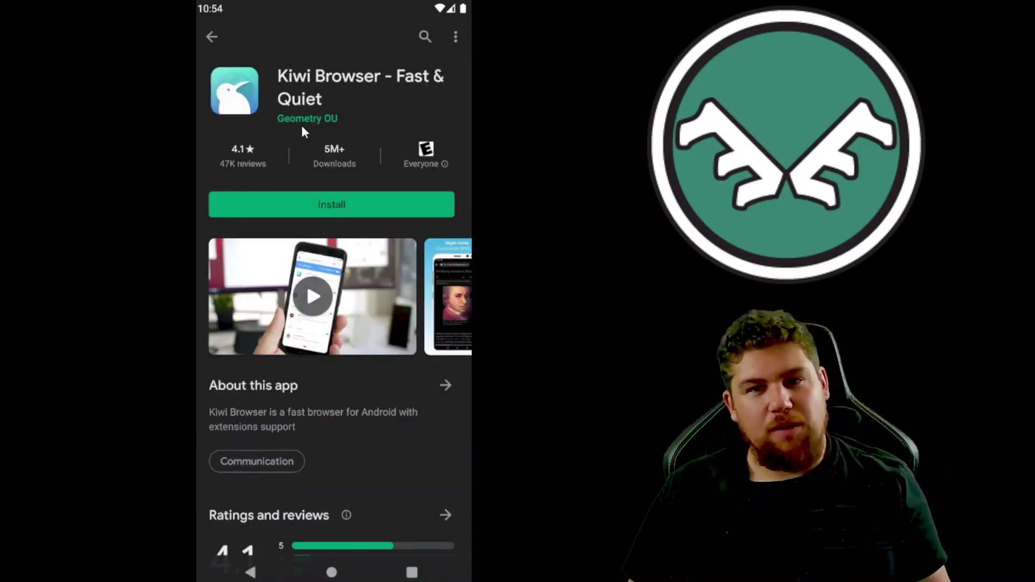
pyautogui.click(337, 207)
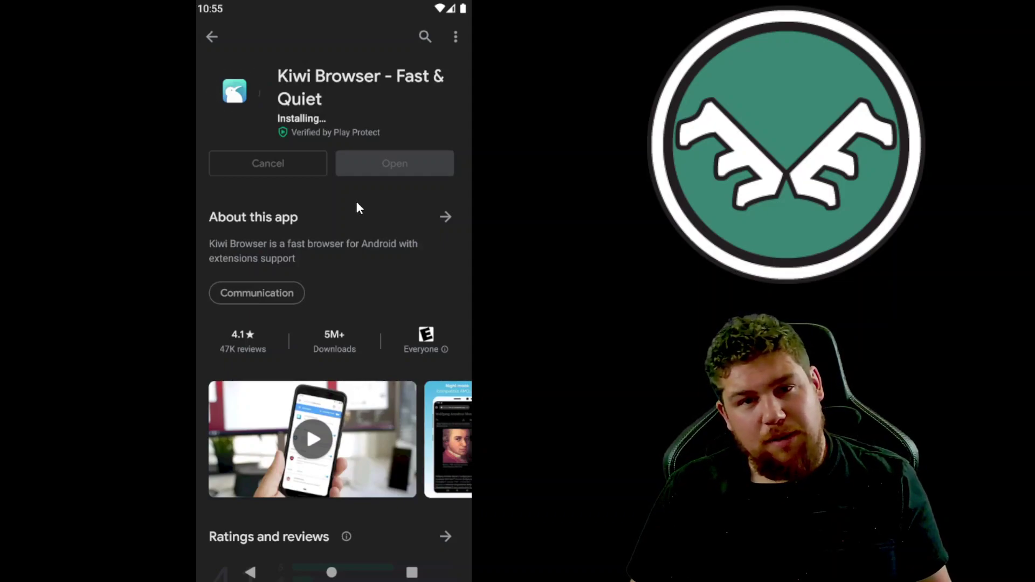
pyautogui.click(390, 150)
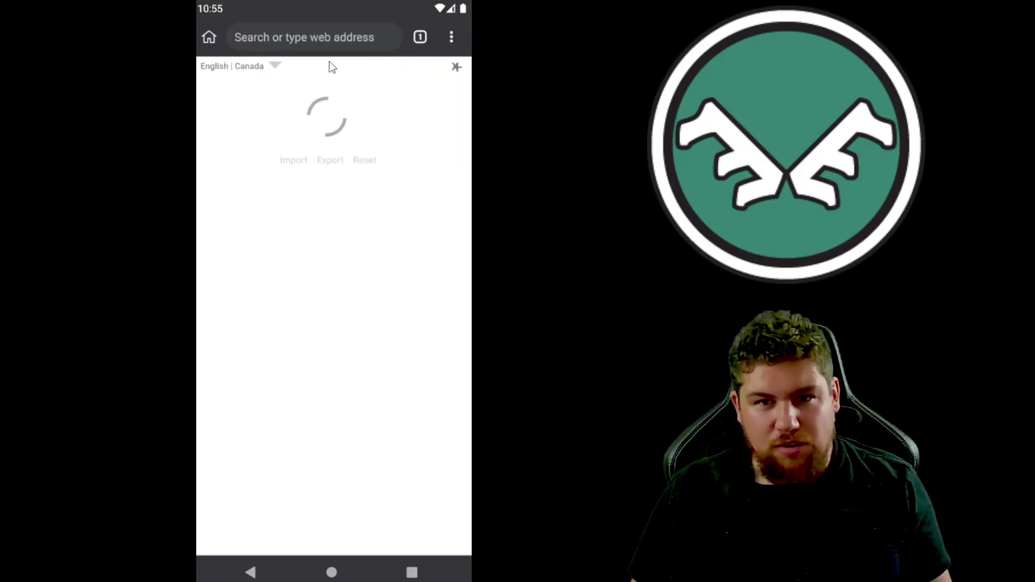
# Step: Search 'metamask chrome extension' and add MetaMask from its Chrome Web Store listing
pyautogui.click(325, 45)
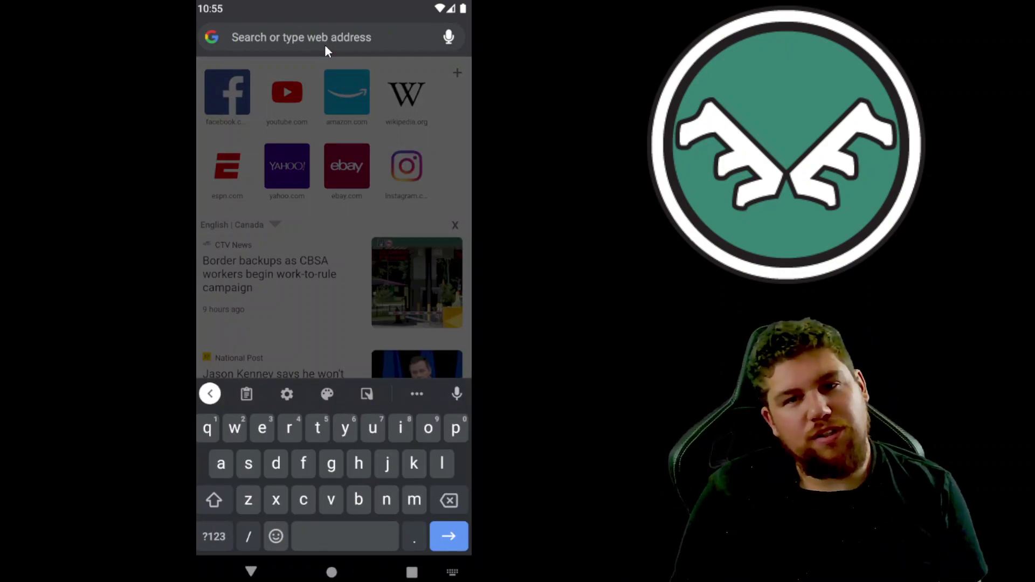
pyautogui.write('metamask ')
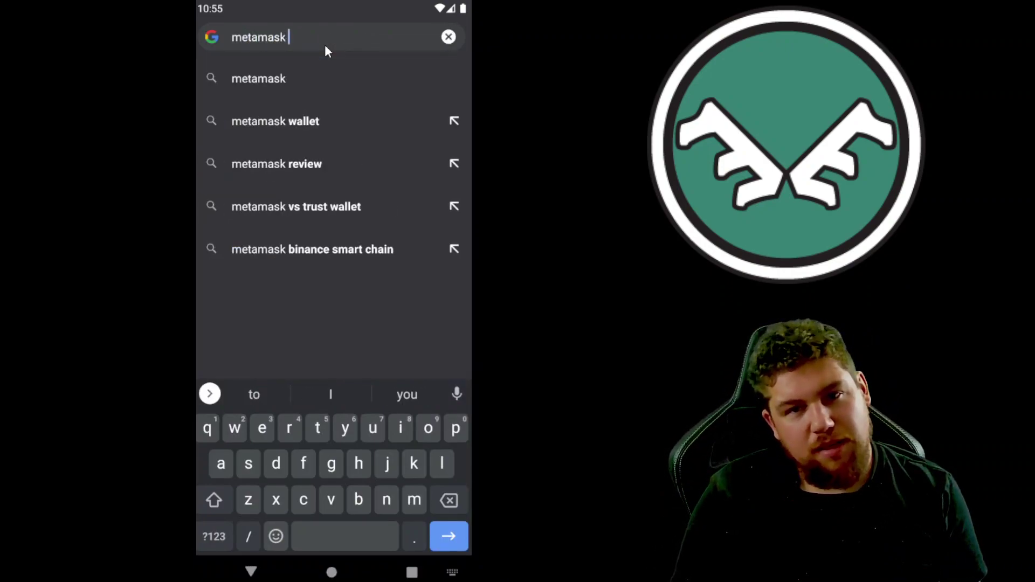
pyautogui.write('chrome exte')
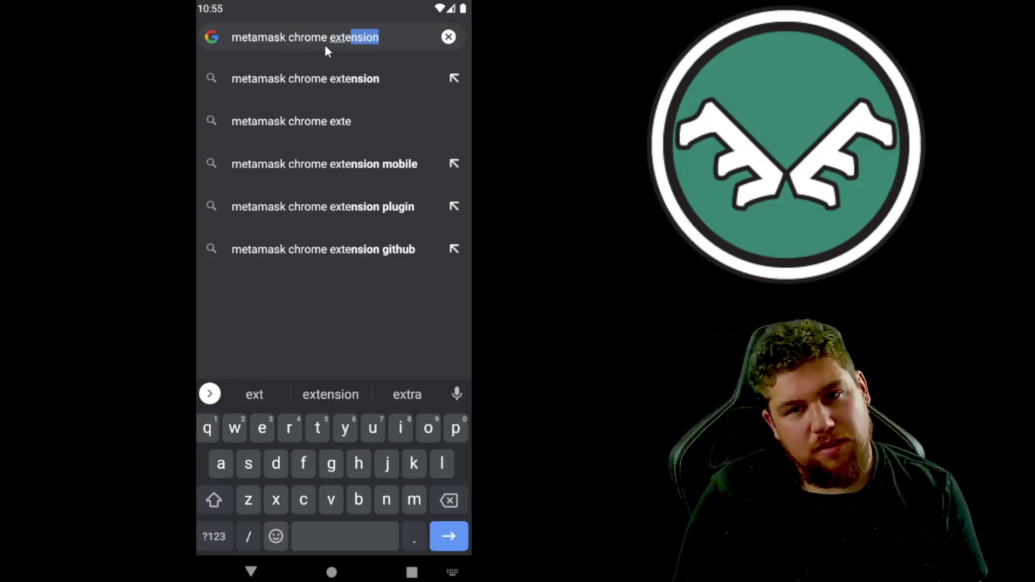
pyautogui.press('Return')
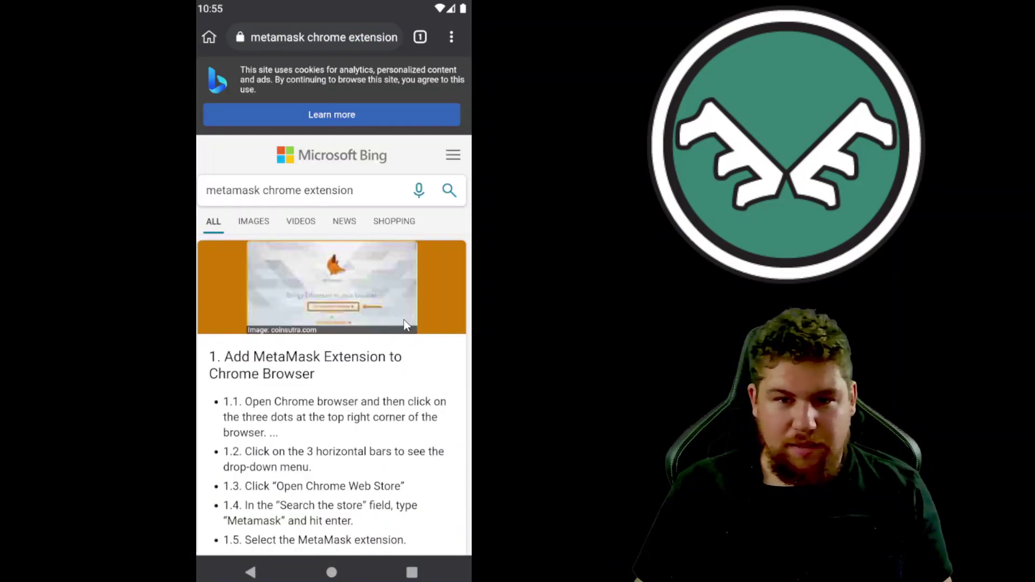
pyautogui.scroll(-8, 406, 324)
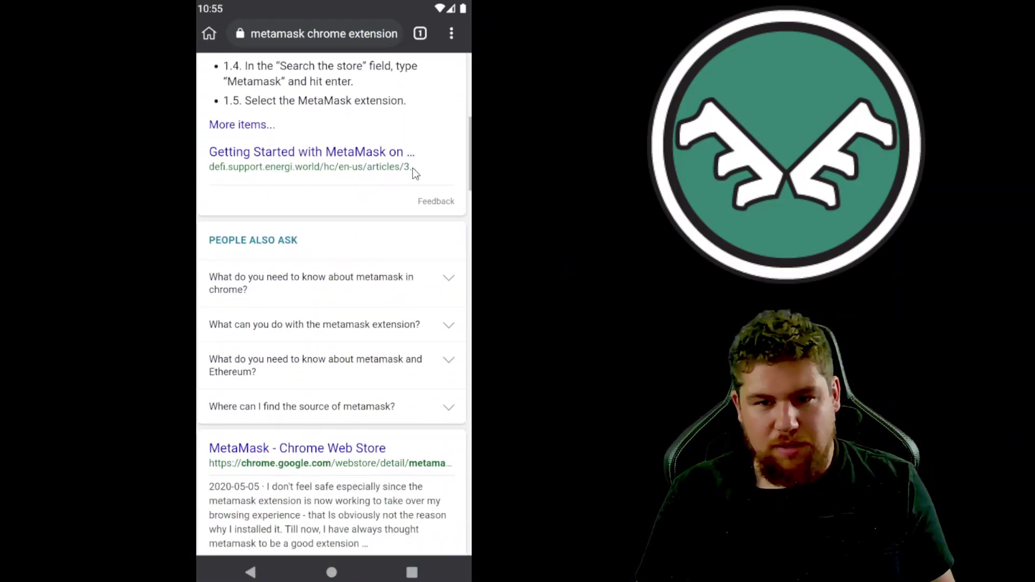
pyautogui.scroll(-4, 412, 167)
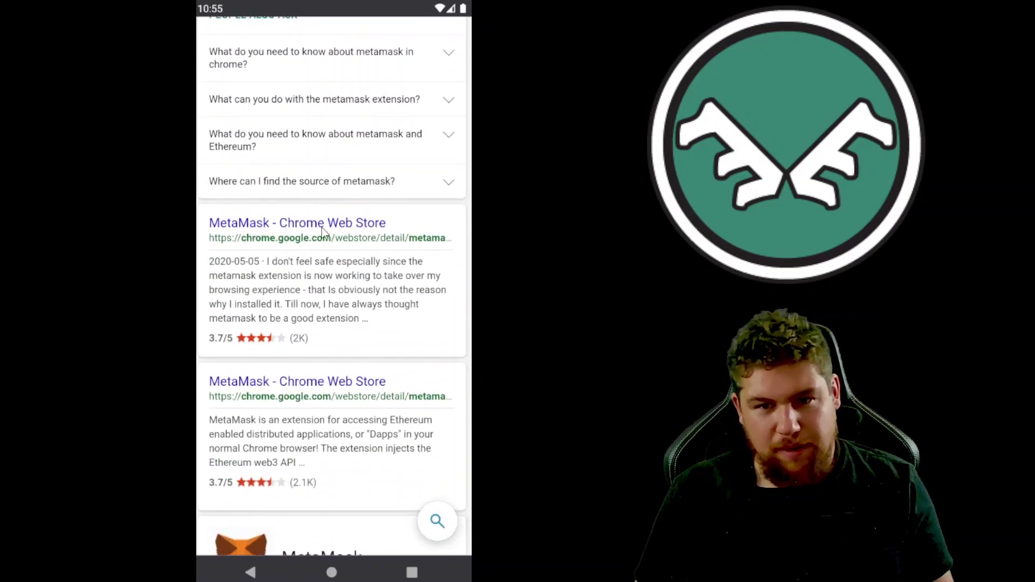
pyautogui.click(321, 229)
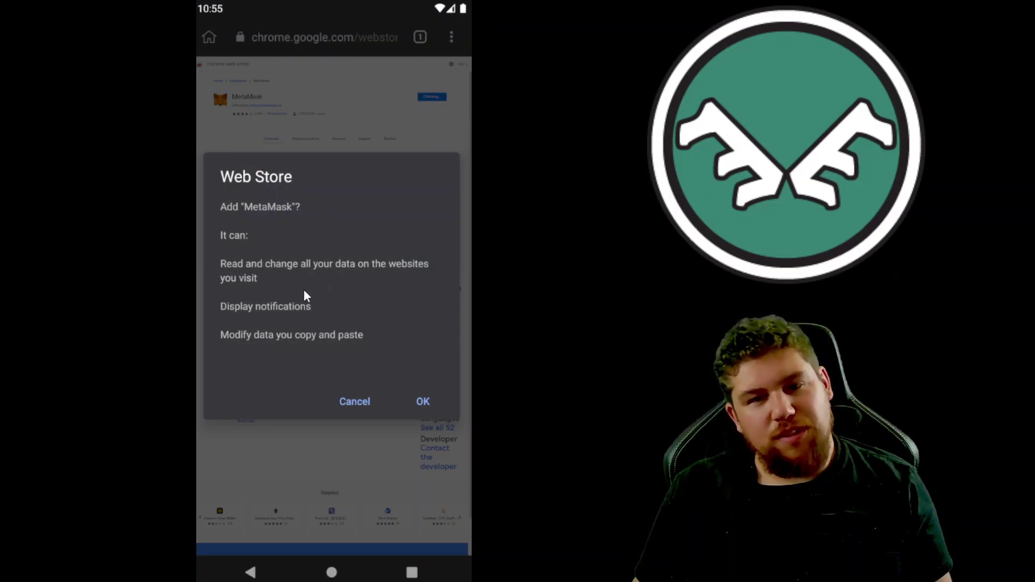
pyautogui.click(424, 406)
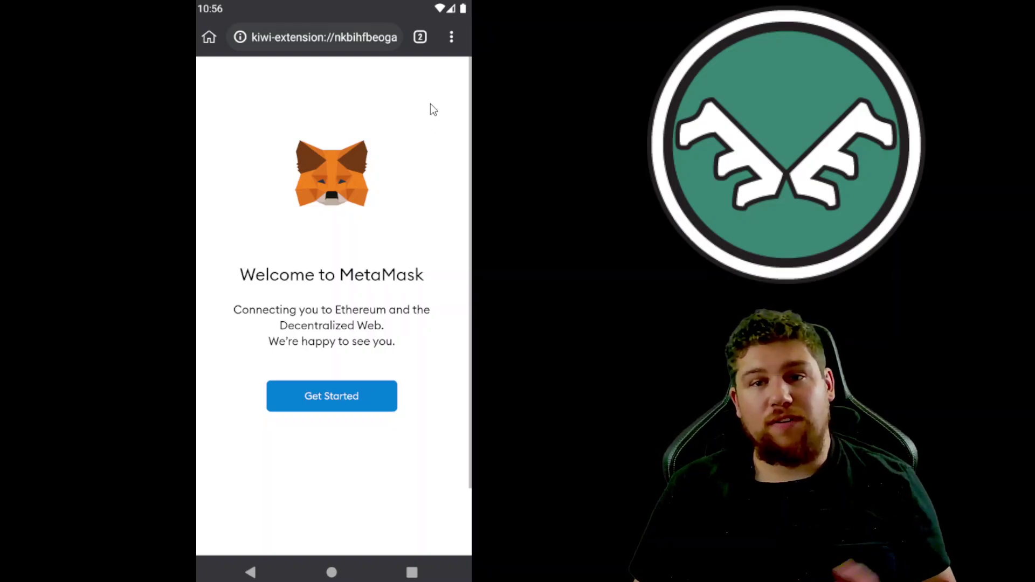
# Step: Check the browser's ⋮ menu for the MetaMask entry, then close it
pyautogui.click(448, 40)
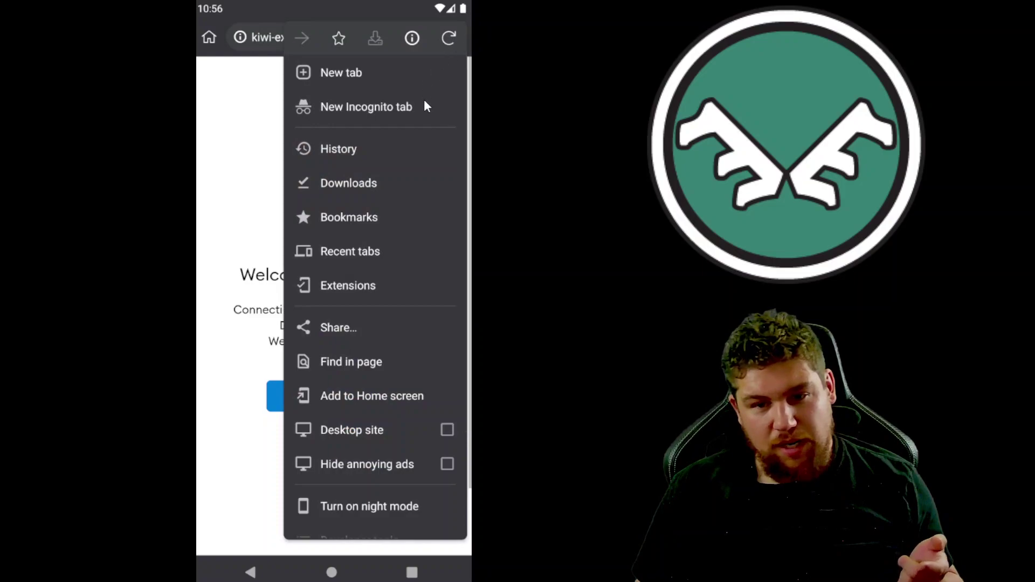
pyautogui.moveTo(381, 326); pyautogui.dragTo(376, 180)
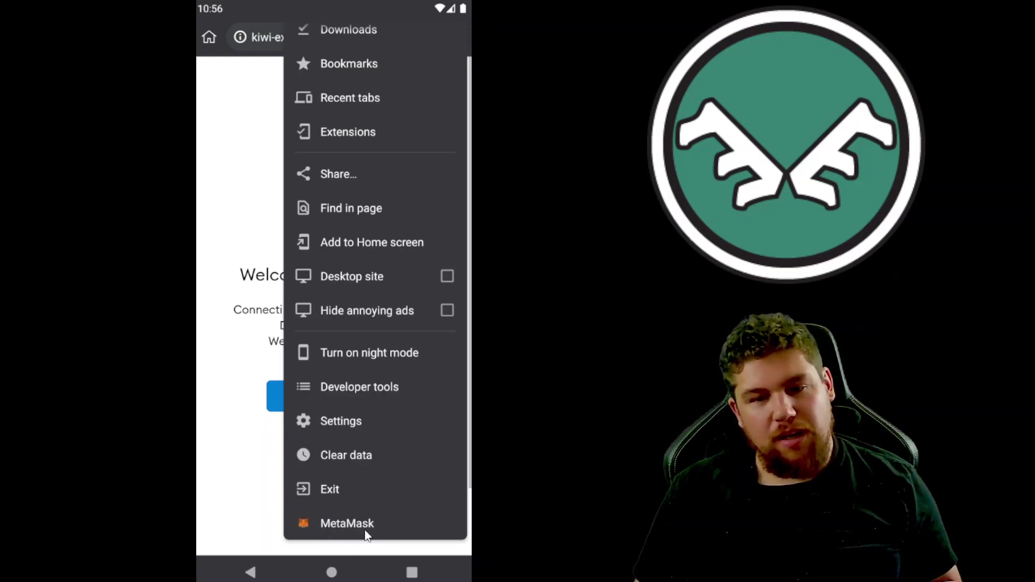
pyautogui.click(225, 463)
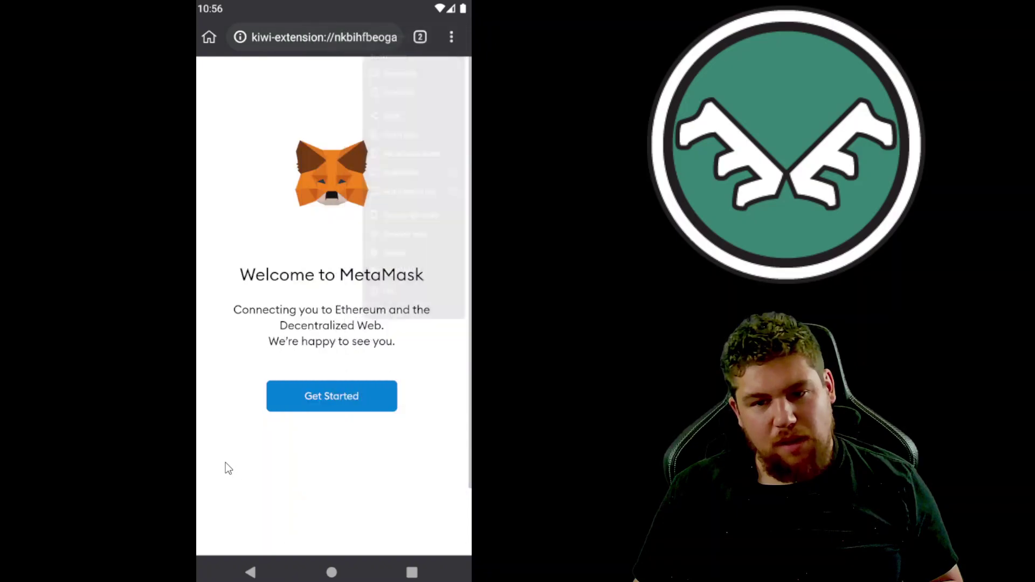
# Step: Start MetaMask setup with Create a Wallet and decline usage-data collection with No Thanks
pyautogui.click(327, 400)
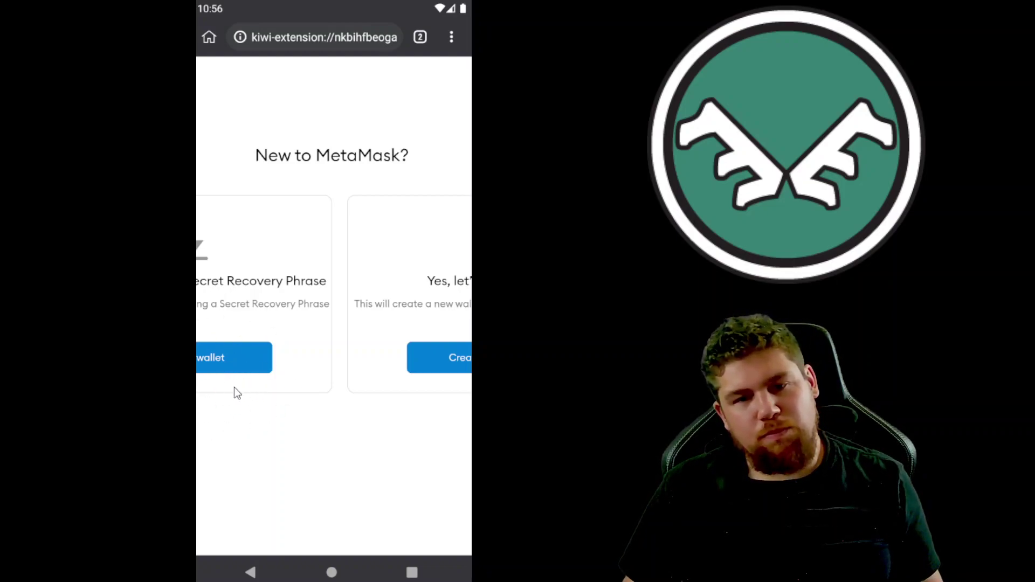
pyautogui.click(447, 372)
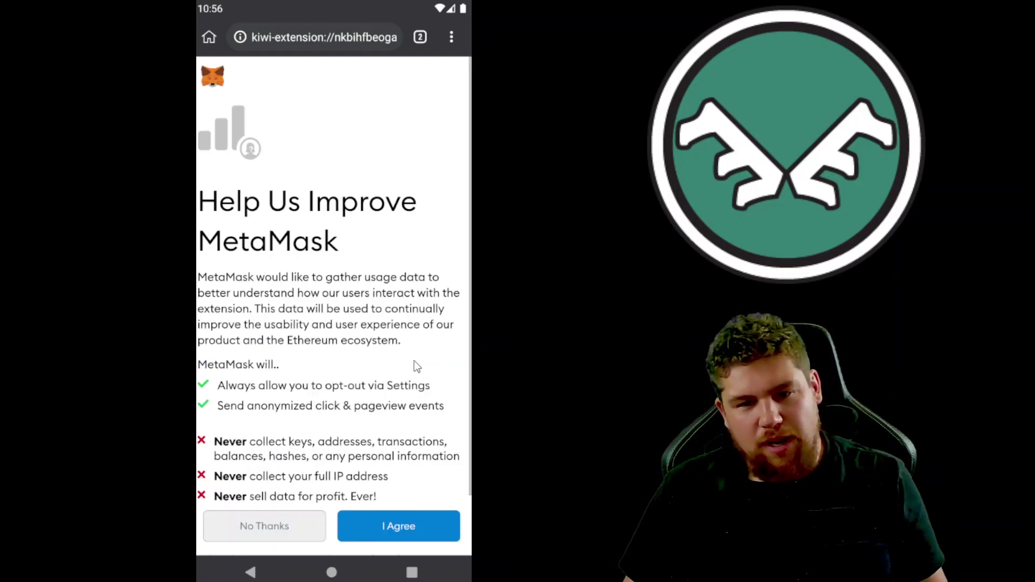
pyautogui.scroll(-2, 416, 363)
pyautogui.click(280, 479)
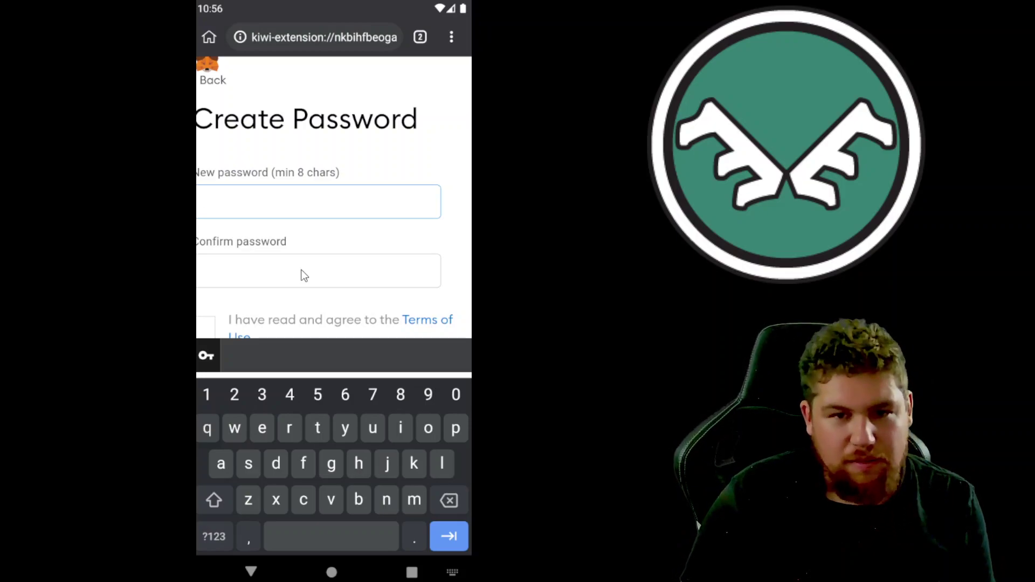
# Step: Enter and confirm the wallet password, accept the Terms of Use, and create the wallet
pyautogui.write('ppassword')
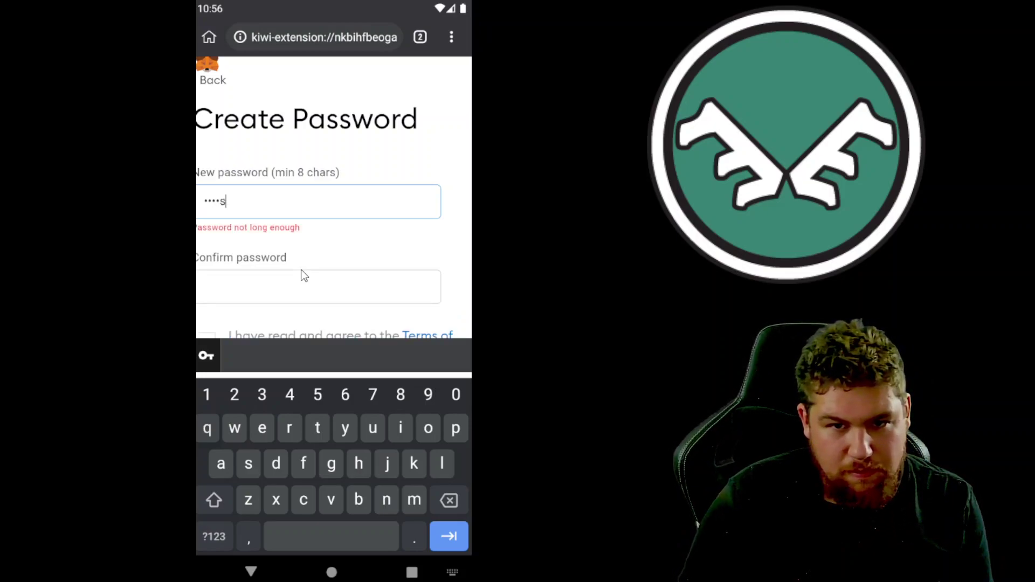
pyautogui.write('123')
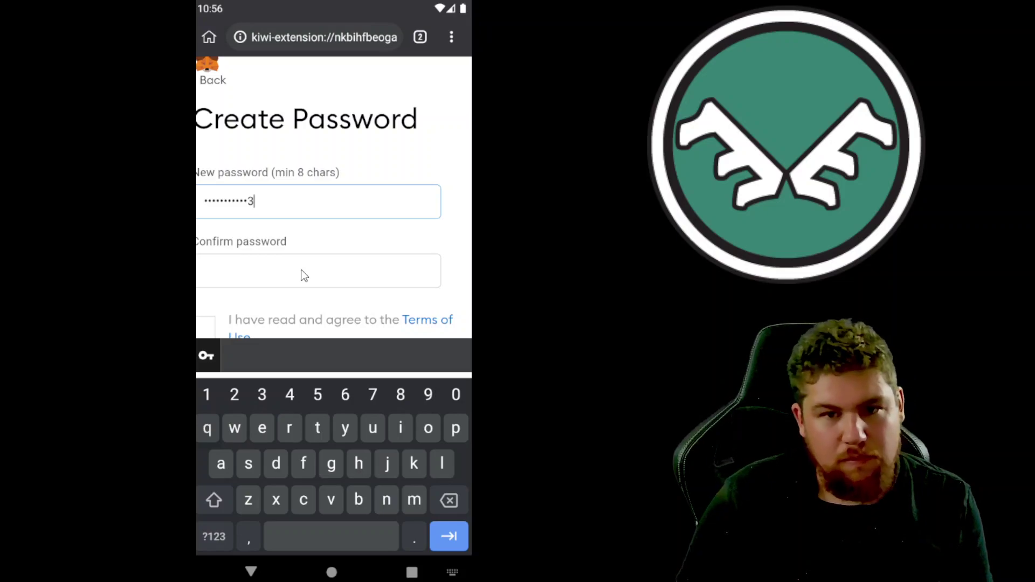
pyautogui.click(304, 275)
pyautogui.write('apassword')
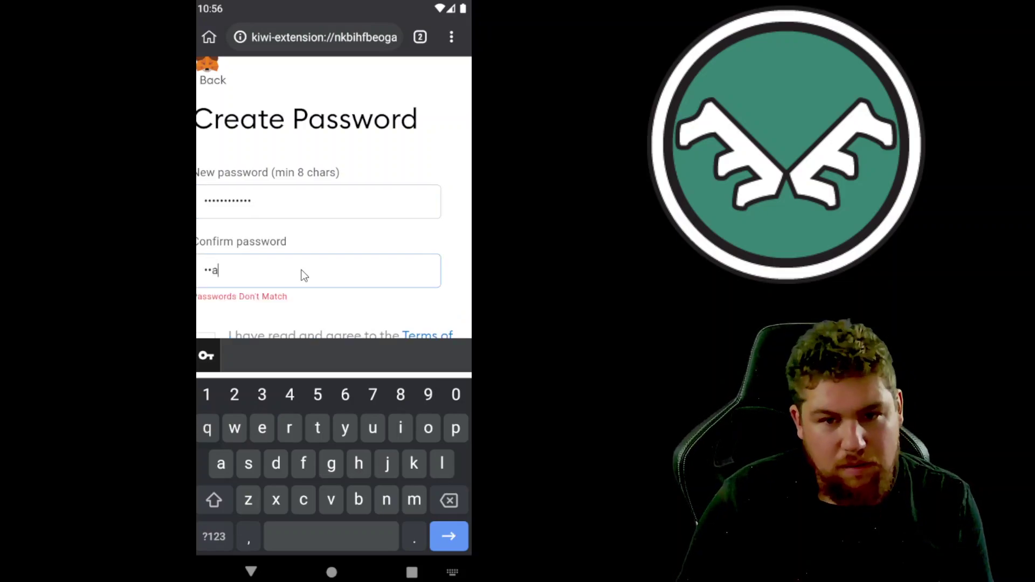
pyautogui.write('123')
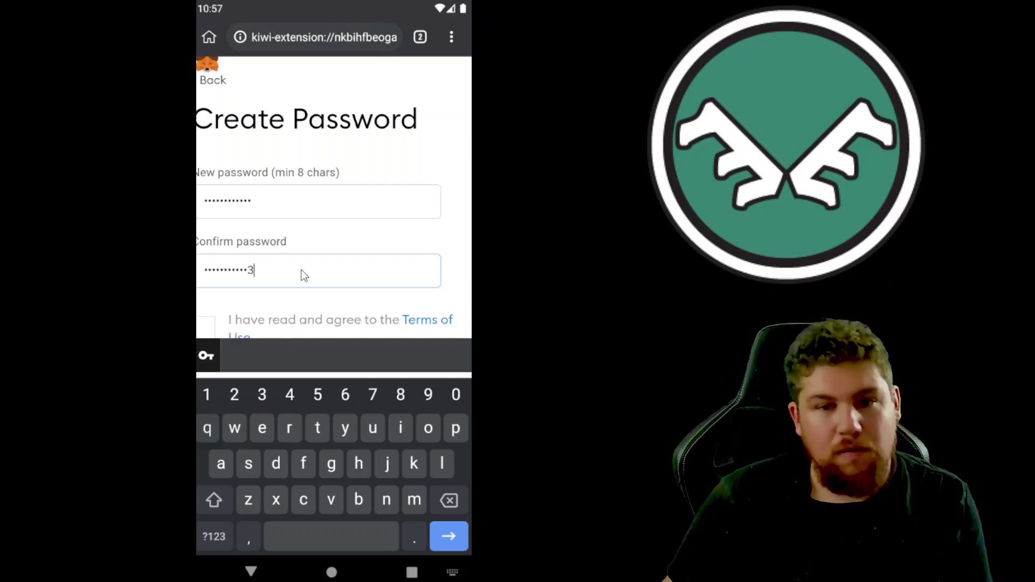
pyautogui.scroll(-1, 238, 287)
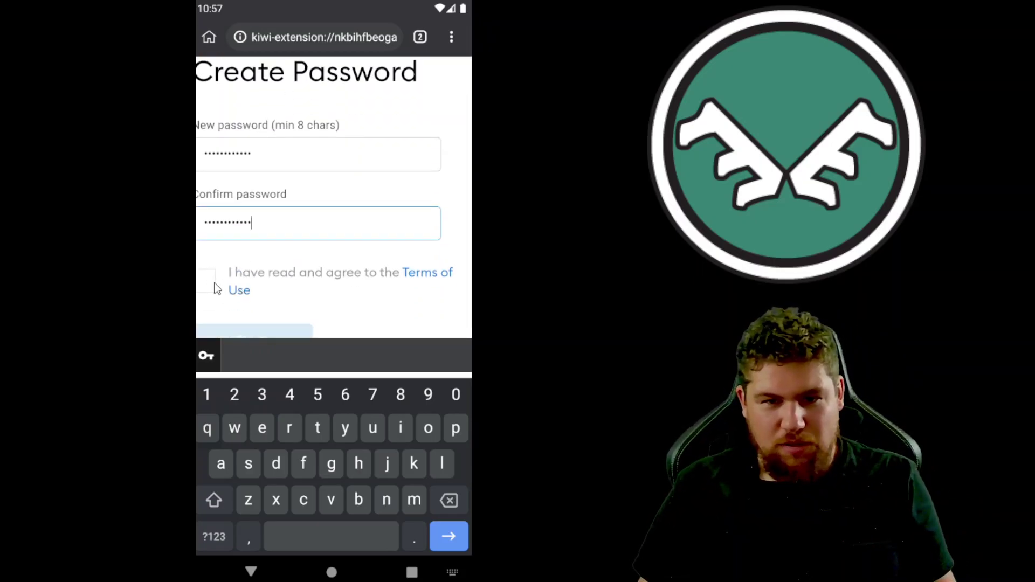
pyautogui.click(215, 286)
pyautogui.click(303, 405)
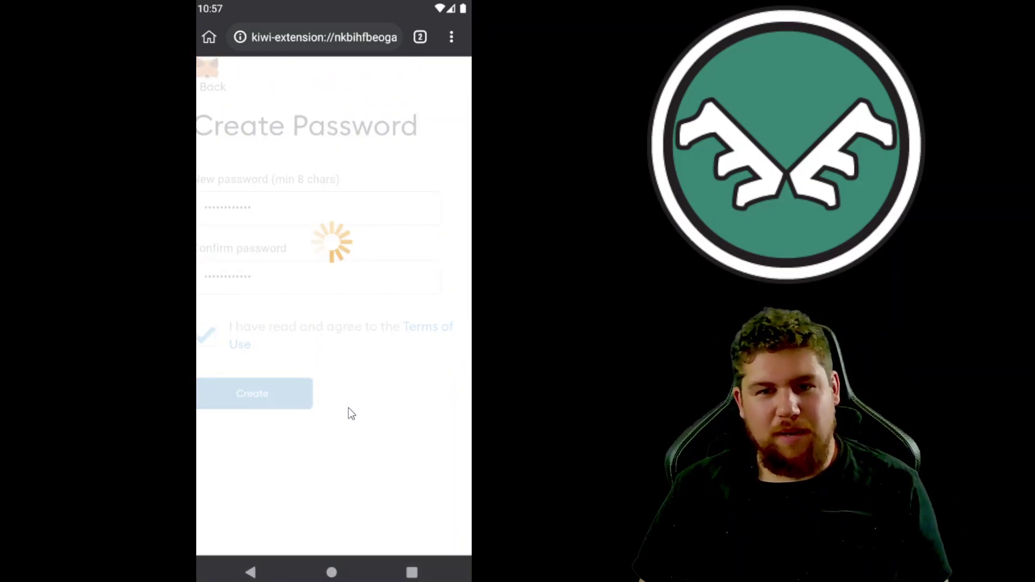
# Step: Defer the secret recovery phrase backup with Remind me later and dismiss What's new
pyautogui.moveTo(348, 407); pyautogui.dragTo(349, 285)
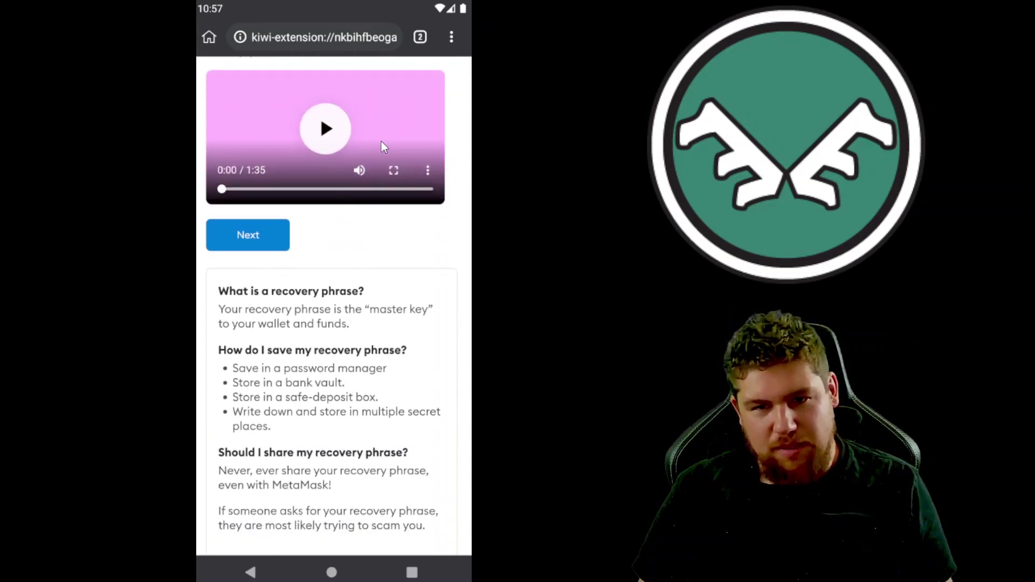
pyautogui.click(273, 244)
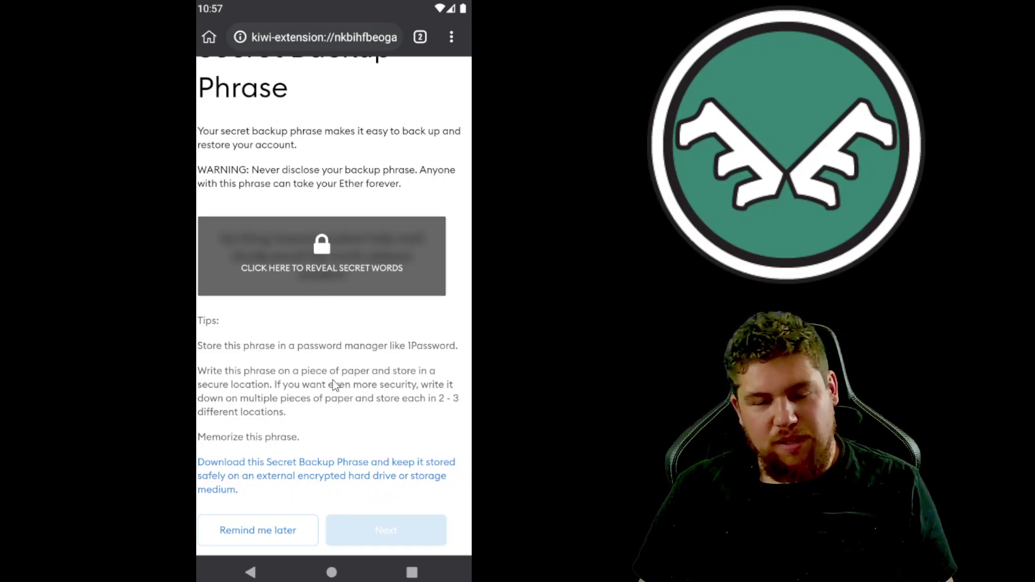
pyautogui.click(271, 542)
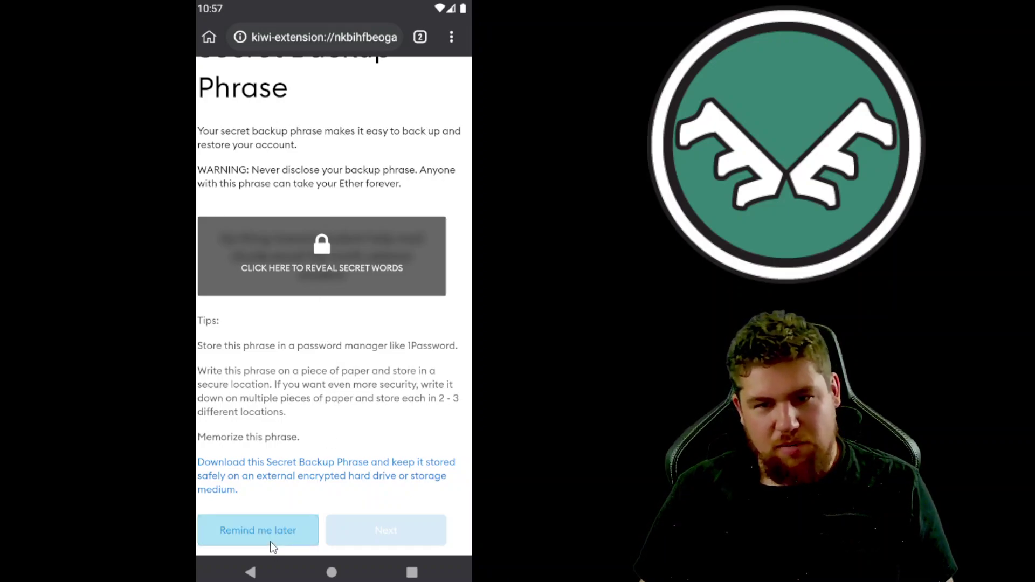
pyautogui.click(427, 131)
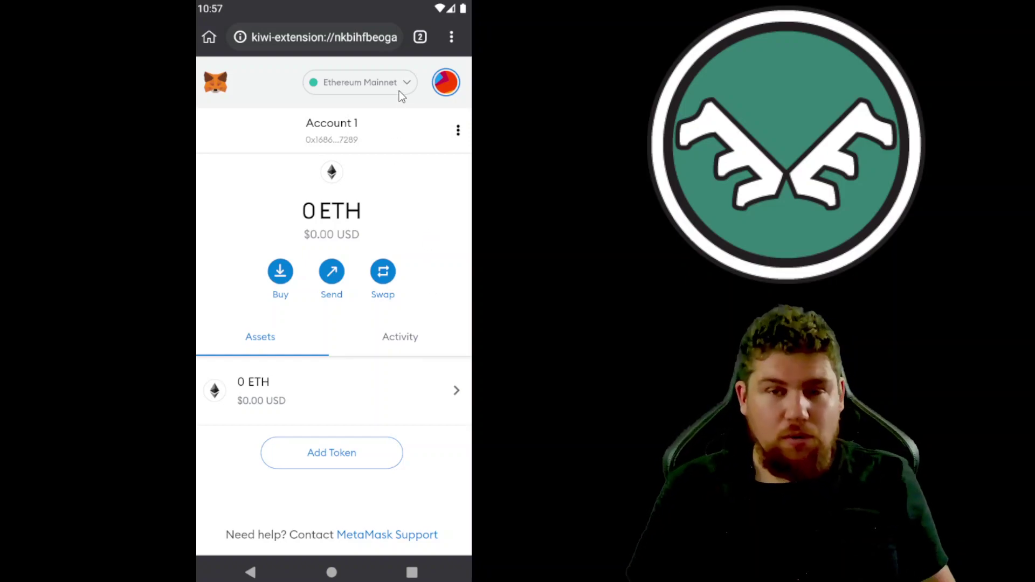
# Step: Load chainlist.org in the Web Store tab
pyautogui.click(419, 37)
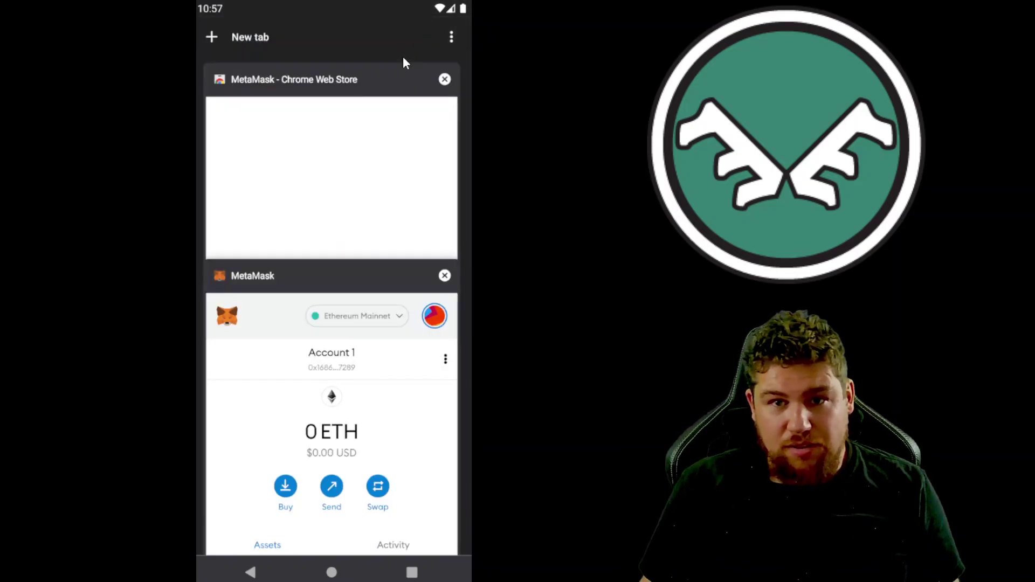
pyautogui.click(365, 92)
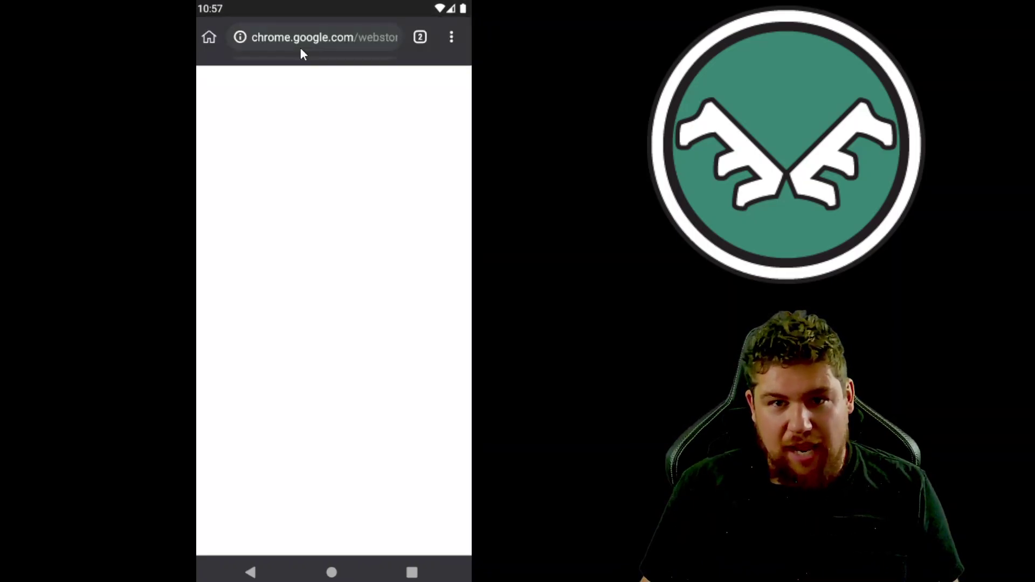
pyautogui.click(303, 40)
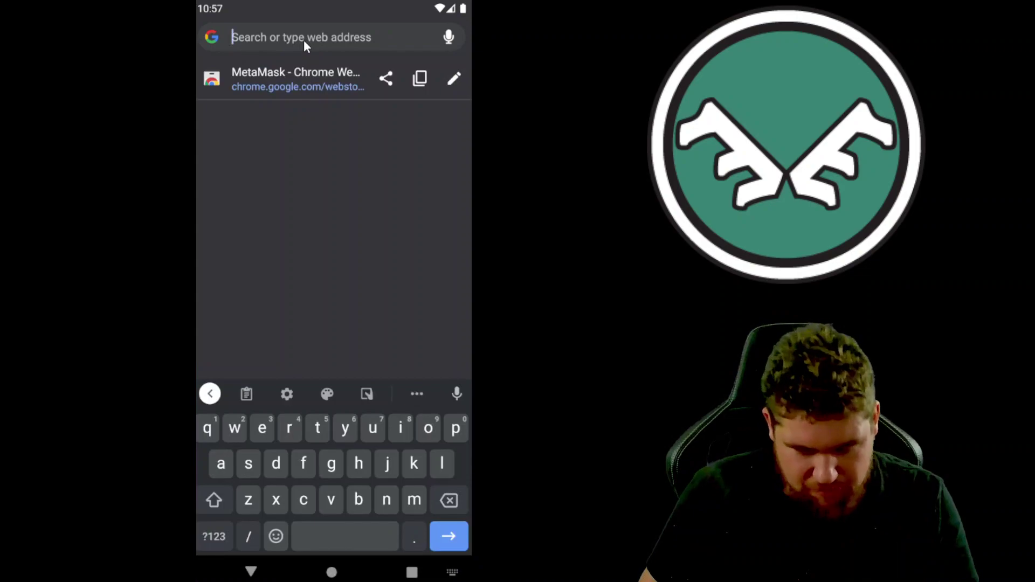
pyautogui.write('cha')
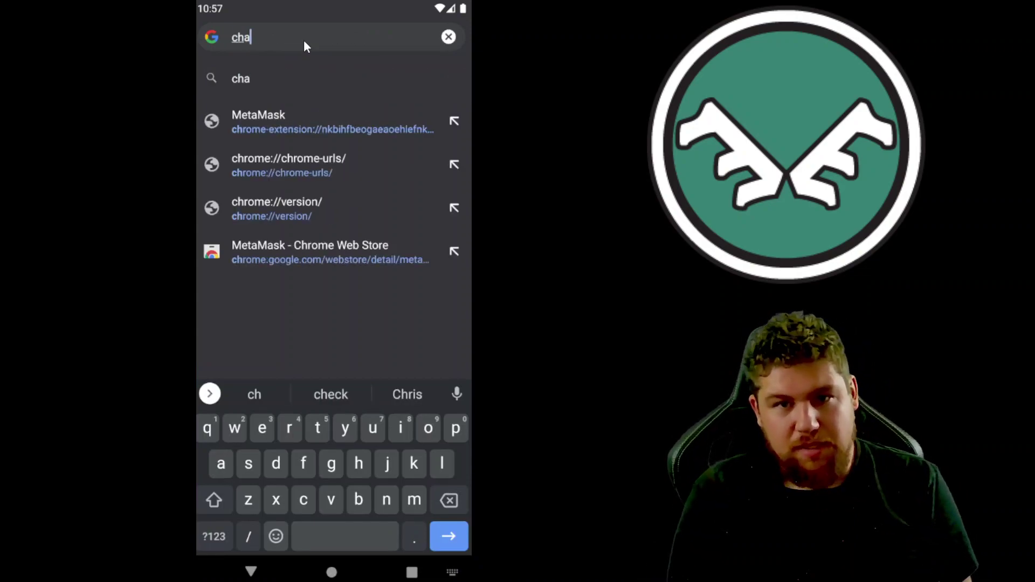
pyautogui.write('inlist.org')
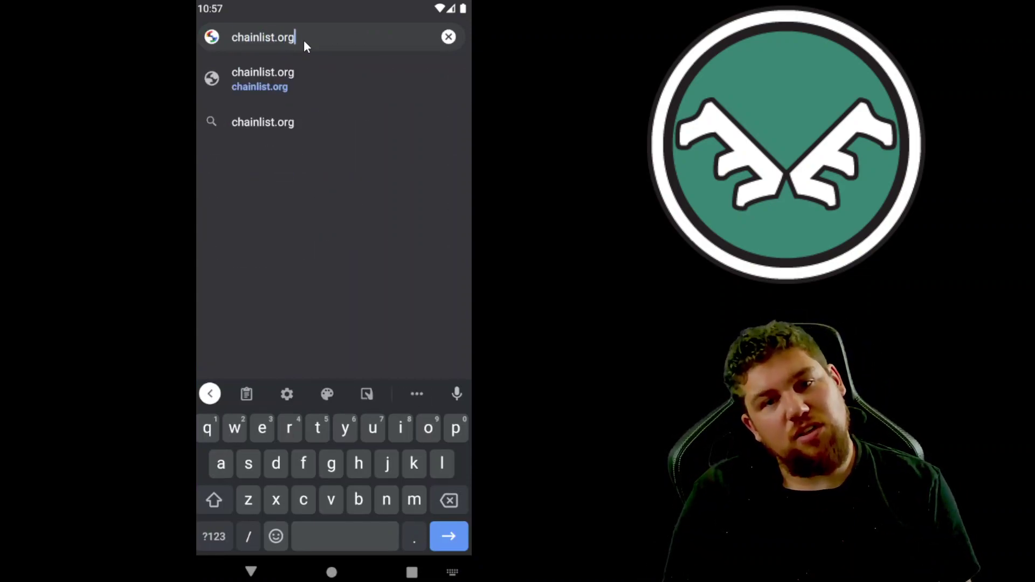
pyautogui.press('Return')
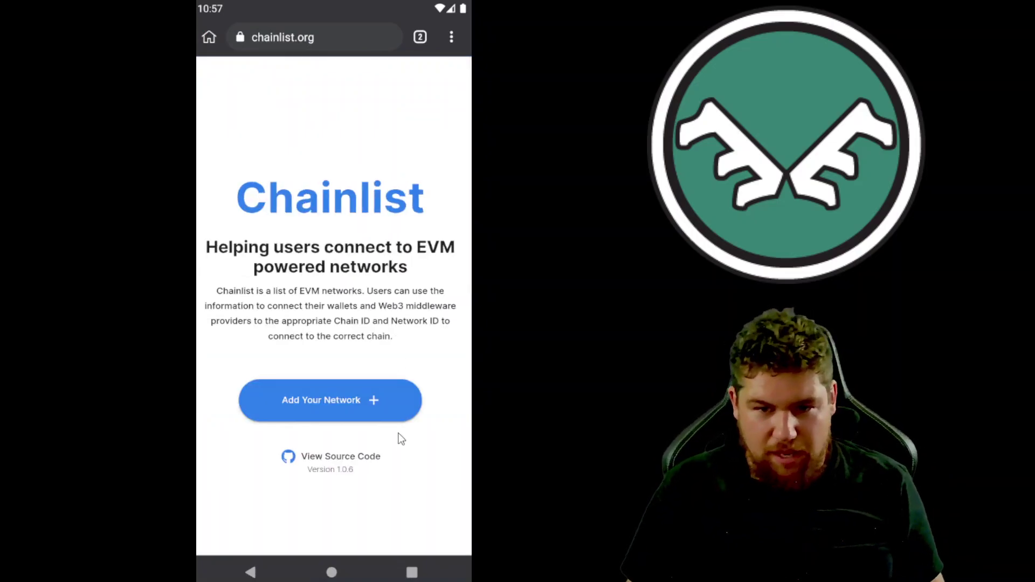
# Step: Connect MetaMask's Account 1 to Chainlist
pyautogui.moveTo(398, 438); pyautogui.dragTo(415, 112)
pyautogui.click(359, 311)
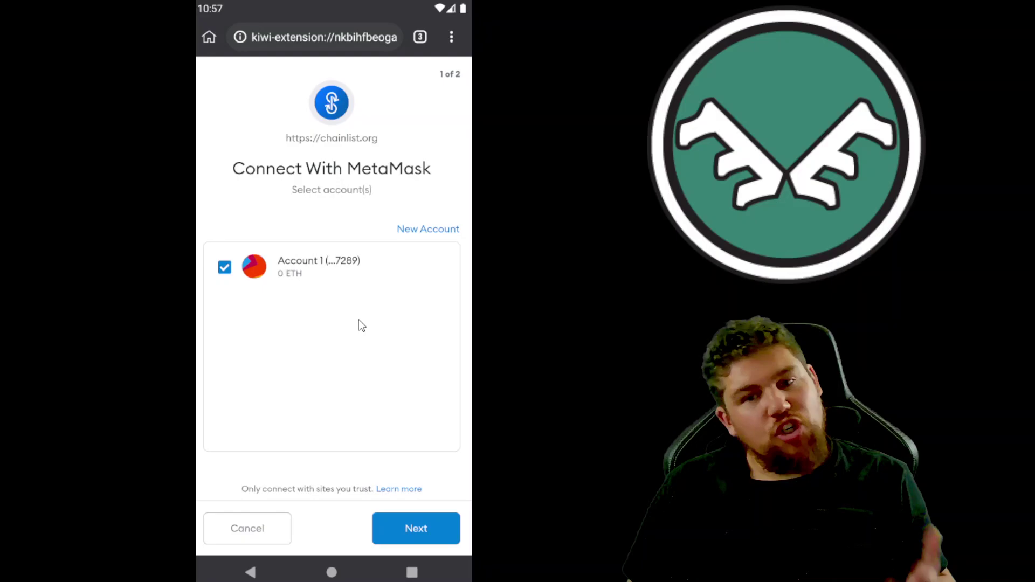
pyautogui.click(415, 539)
pyautogui.click(415, 539)
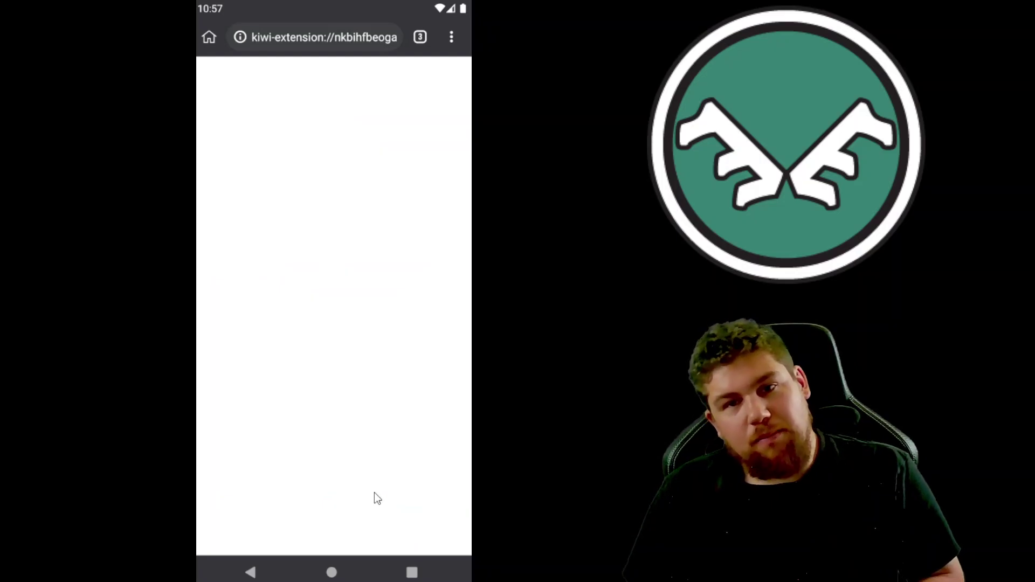
# Step: Close the MetaMask Notification tab and reopen the MetaMask wallet page from the menu
pyautogui.click(420, 37)
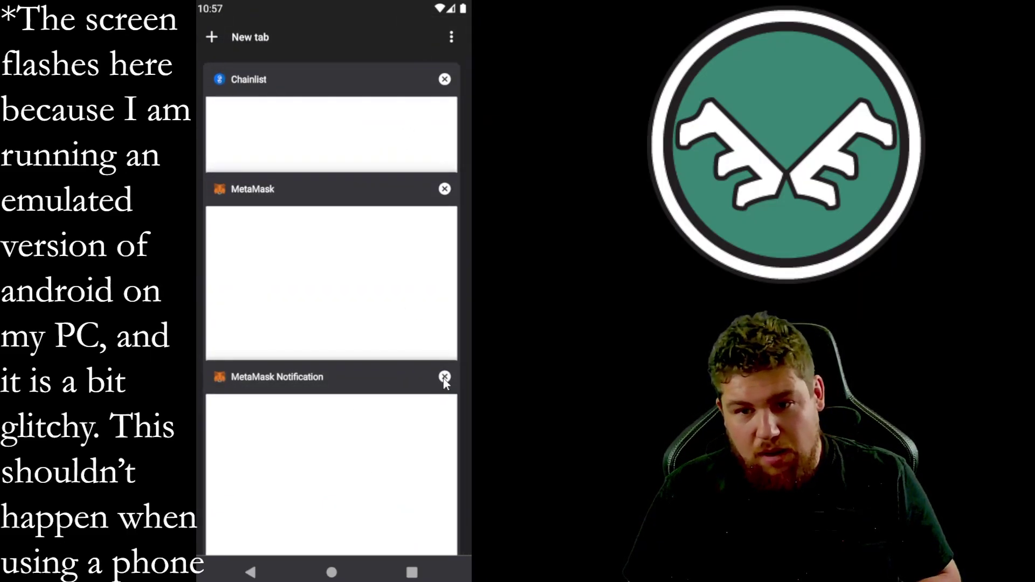
pyautogui.click(444, 378)
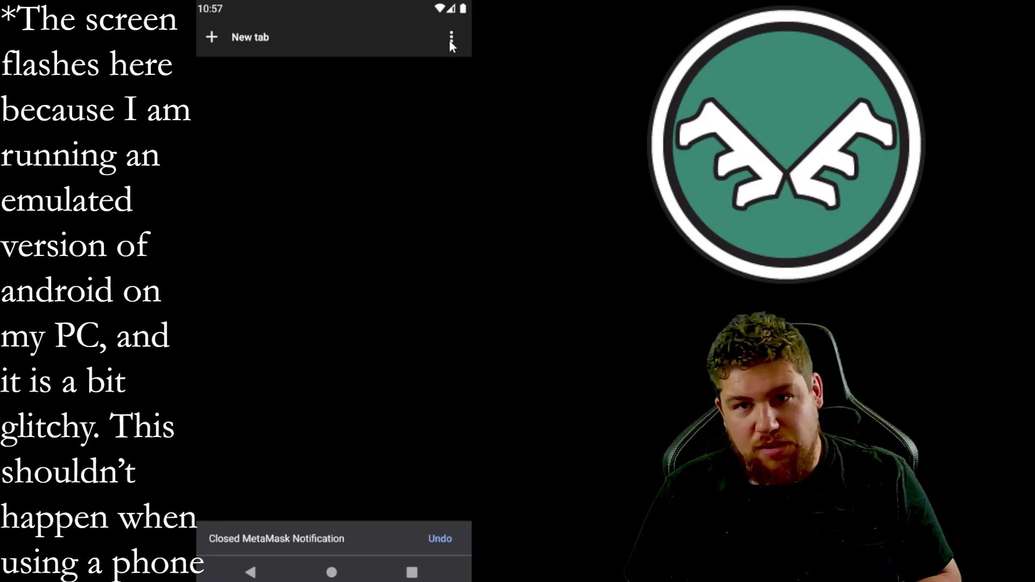
pyautogui.click(450, 39)
pyautogui.click(380, 207)
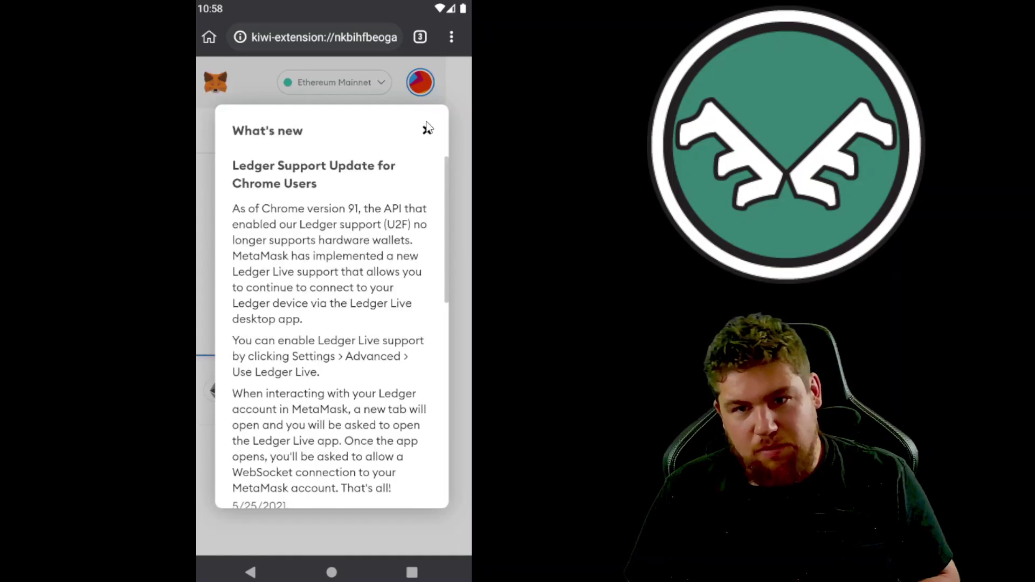
# Step: Dismiss the repeated What's new notices, refreshing the wallet page, then show all open tabs
pyautogui.click(428, 130)
pyautogui.moveTo(403, 190); pyautogui.dragTo(380, 402)
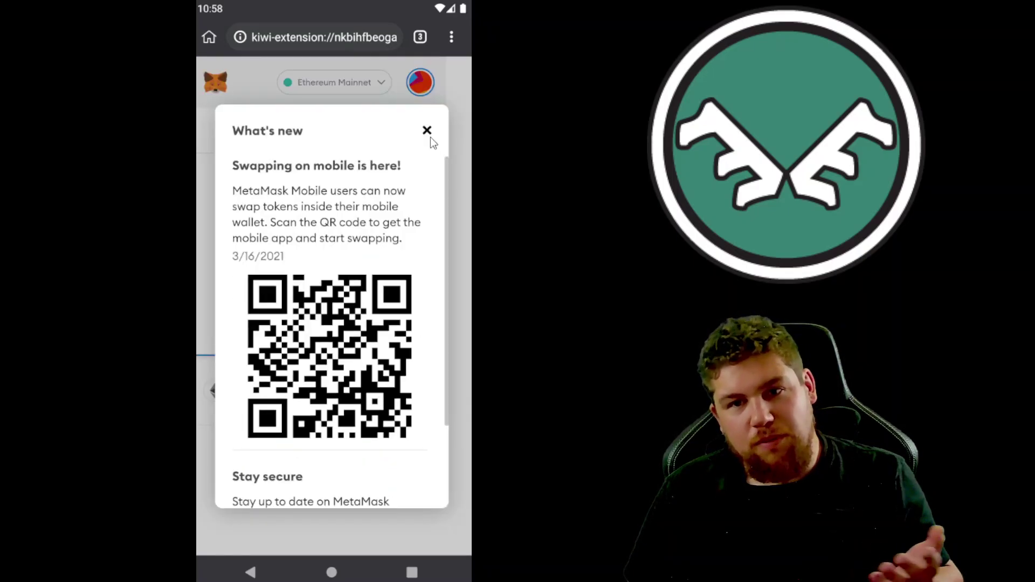
pyautogui.click(427, 131)
pyautogui.moveTo(419, 142); pyautogui.dragTo(397, 376)
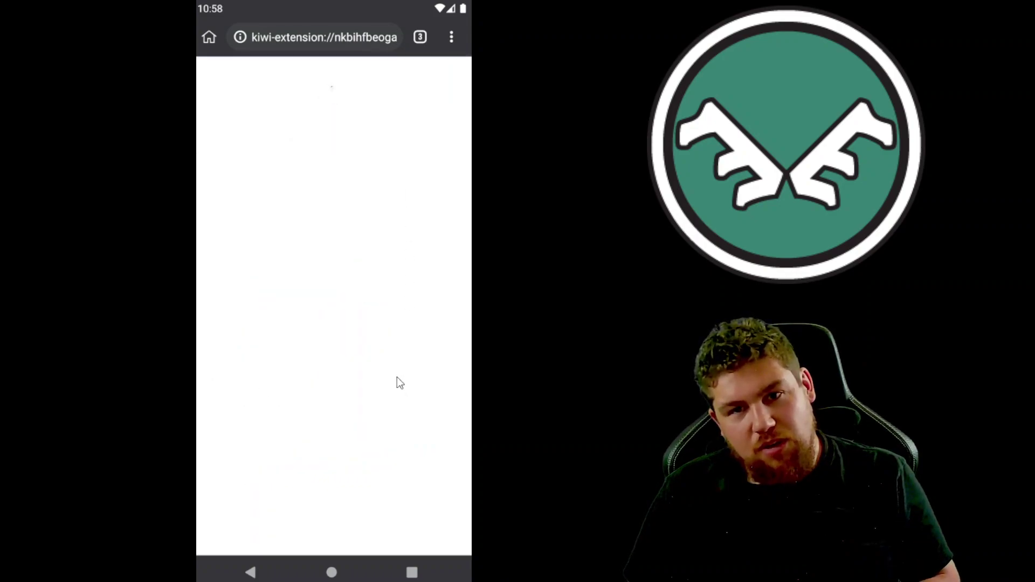
pyautogui.click(422, 239)
pyautogui.moveTo(419, 222); pyautogui.dragTo(406, 407)
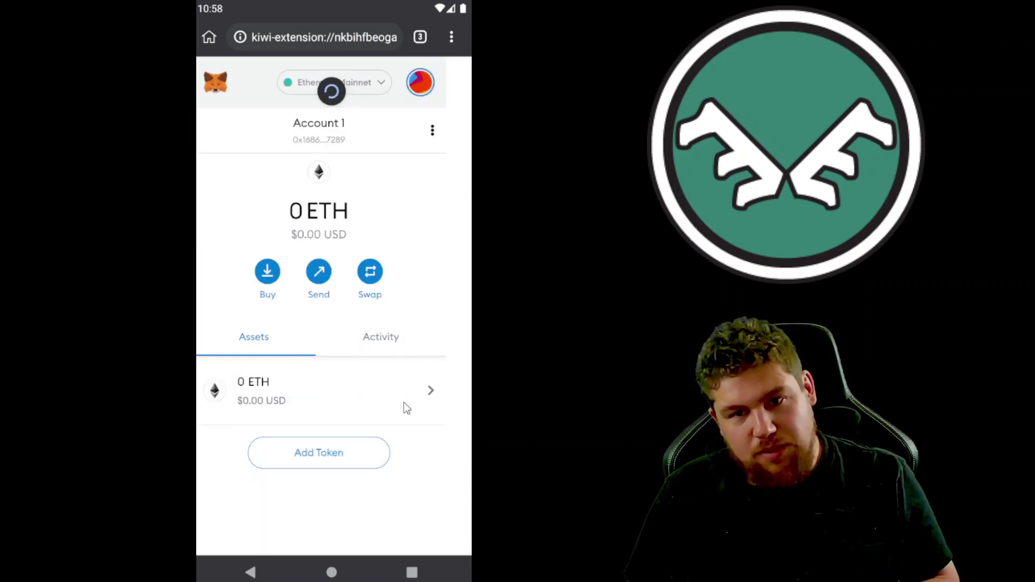
pyautogui.click(424, 32)
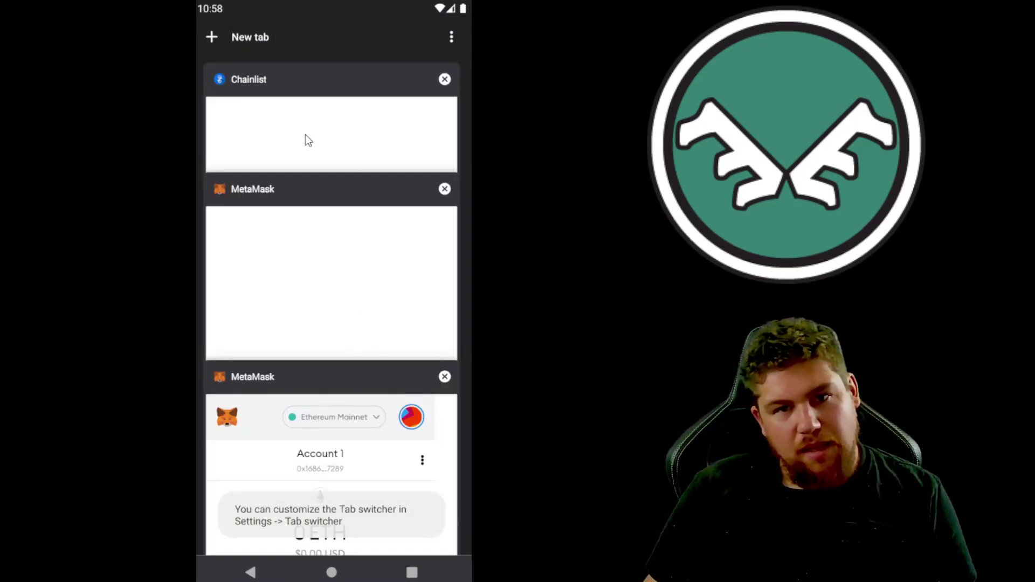
# Step: On the Chainlist tab, search networks for 'avax'
pyautogui.click(305, 136)
pyautogui.click(346, 349)
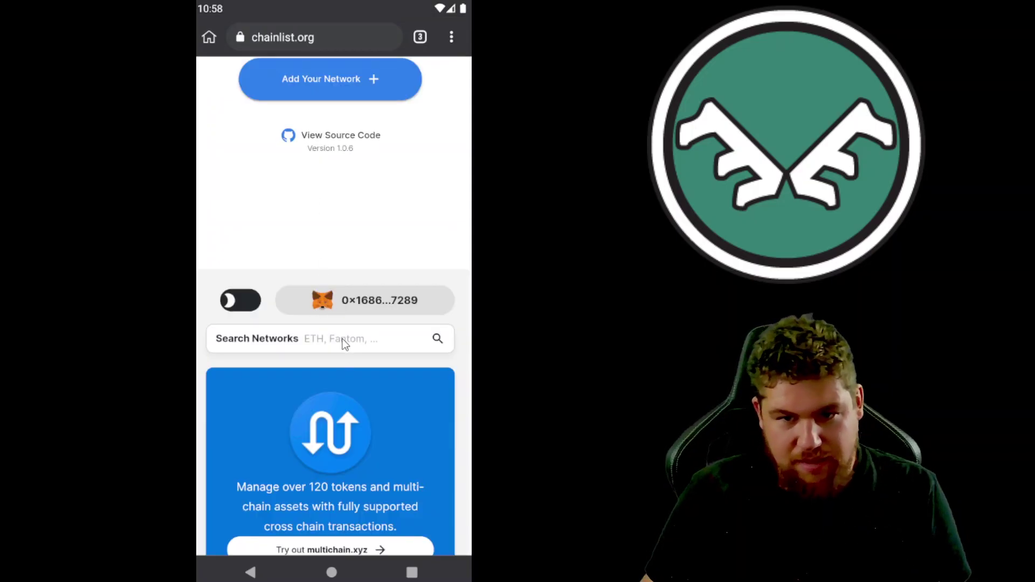
pyautogui.write('avax')
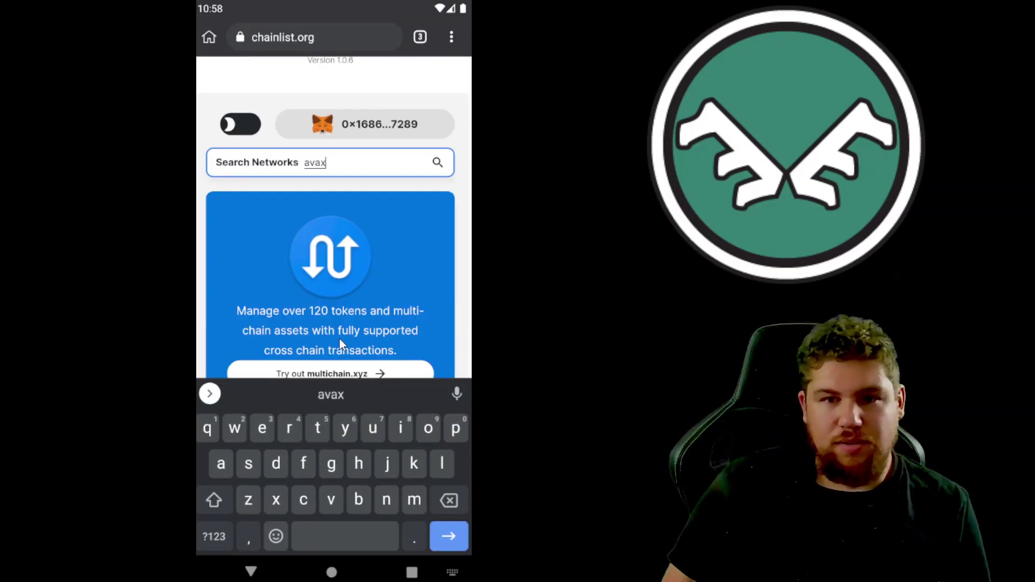
pyautogui.scroll(-5, 309, 316)
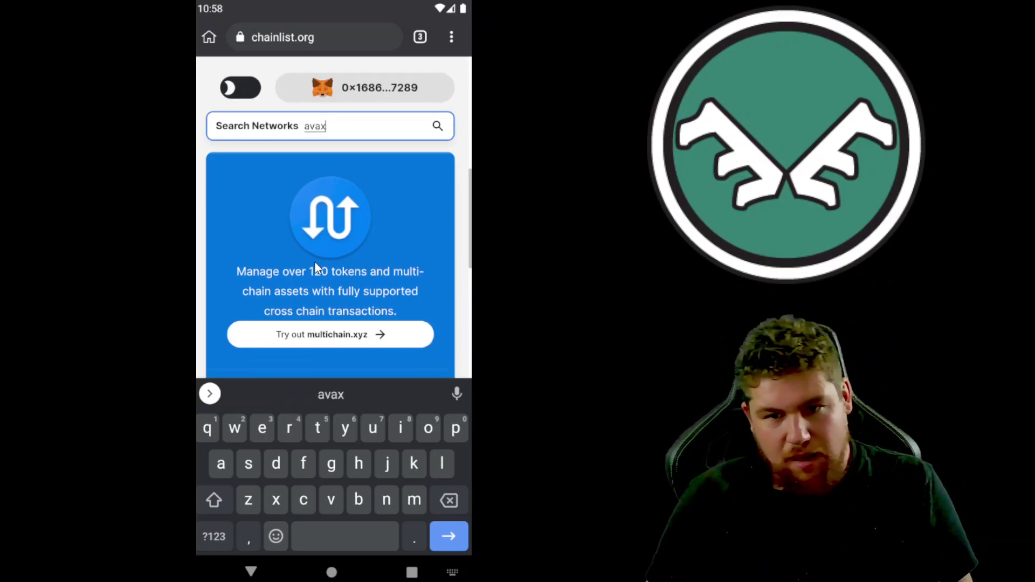
pyautogui.scroll(-1, 330, 189)
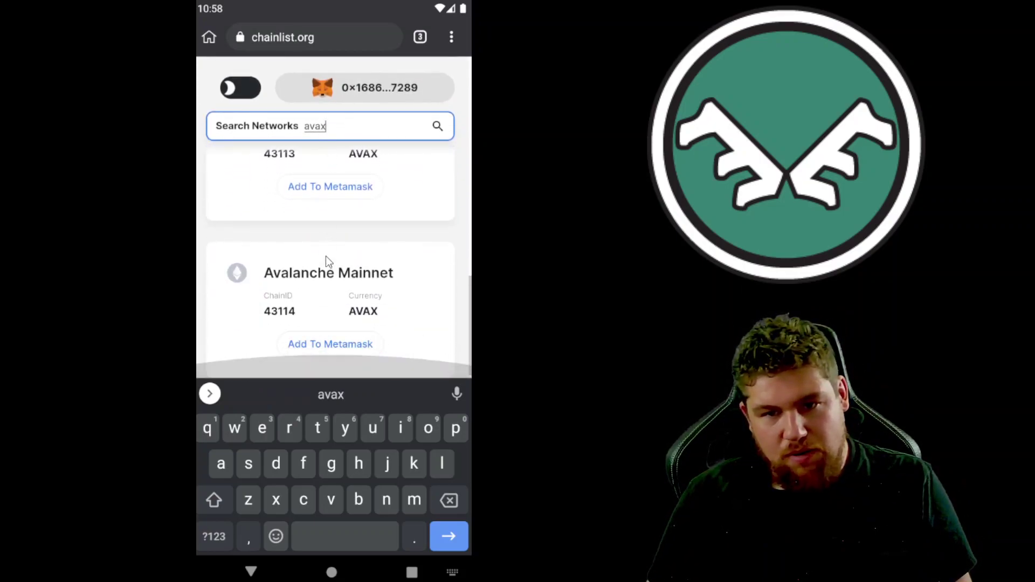
# Step: Request adding Avalanche Mainnet (chain 43114) to MetaMask, retrying once, then view open tabs
pyautogui.click(335, 347)
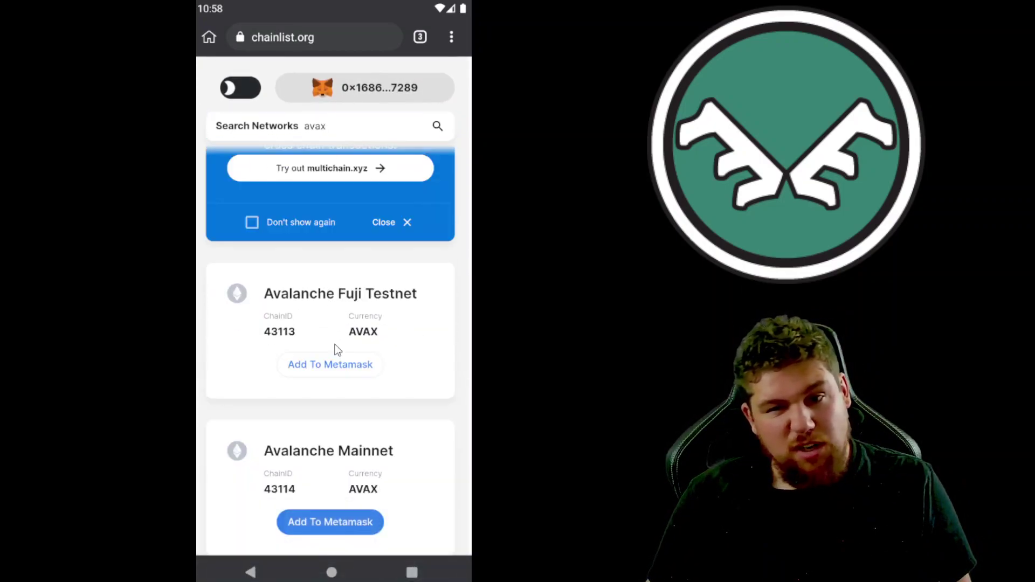
pyautogui.click(354, 522)
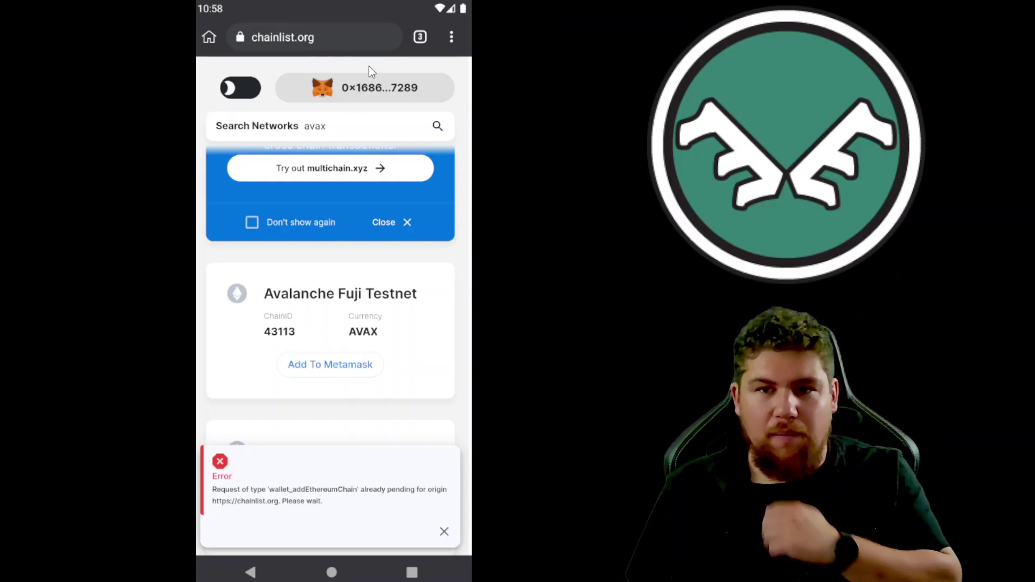
pyautogui.click(419, 37)
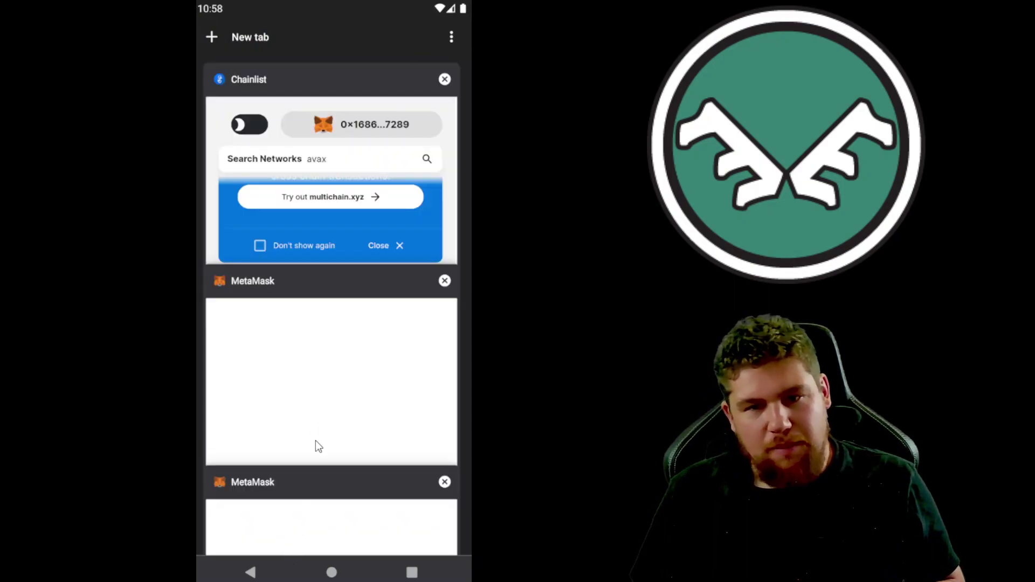
# Step: In MetaMask, approve adding Avalanche Mainnet and switch the wallet to it
pyautogui.click(318, 447)
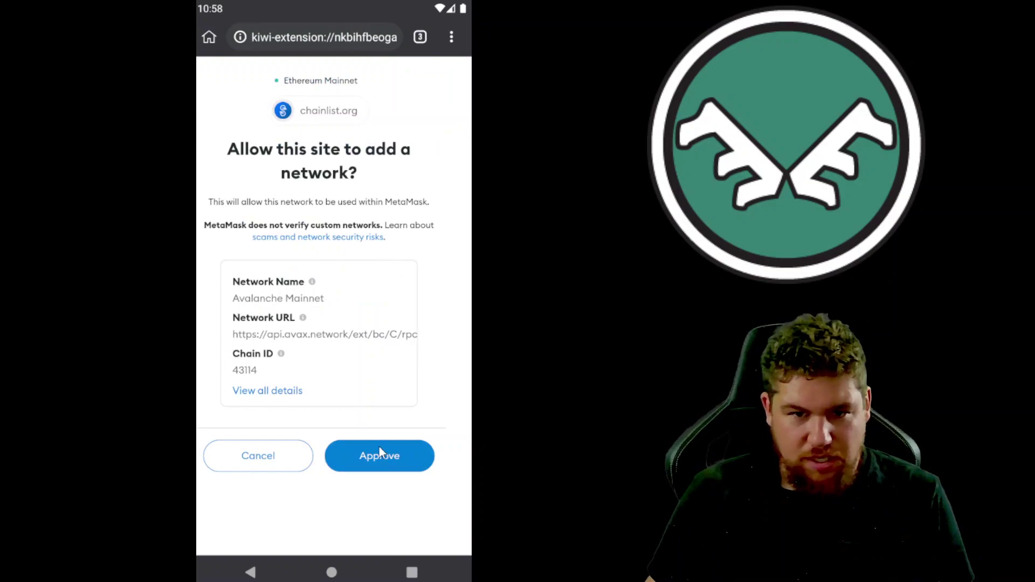
pyautogui.click(381, 458)
pyautogui.click(381, 458)
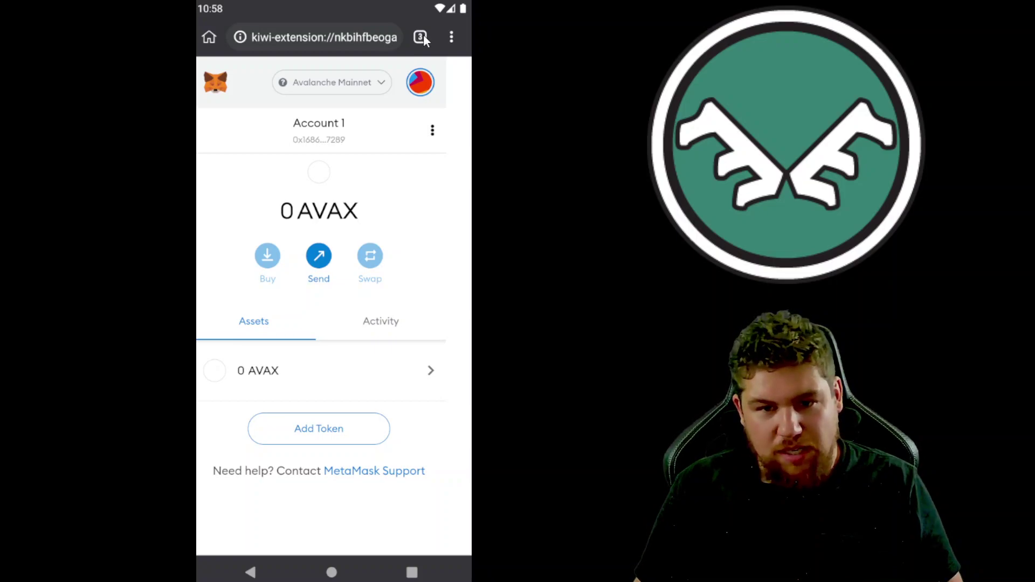
pyautogui.click(422, 36)
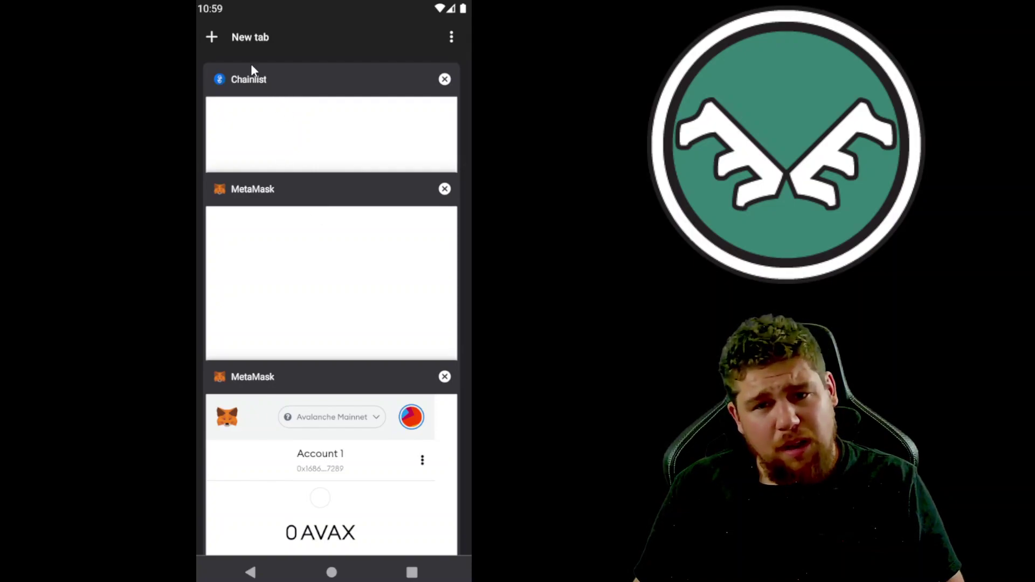
# Step: Load app.elk.finance in a new tab and switch it to the Desktop site layout
pyautogui.click(211, 37)
pyautogui.click(303, 44)
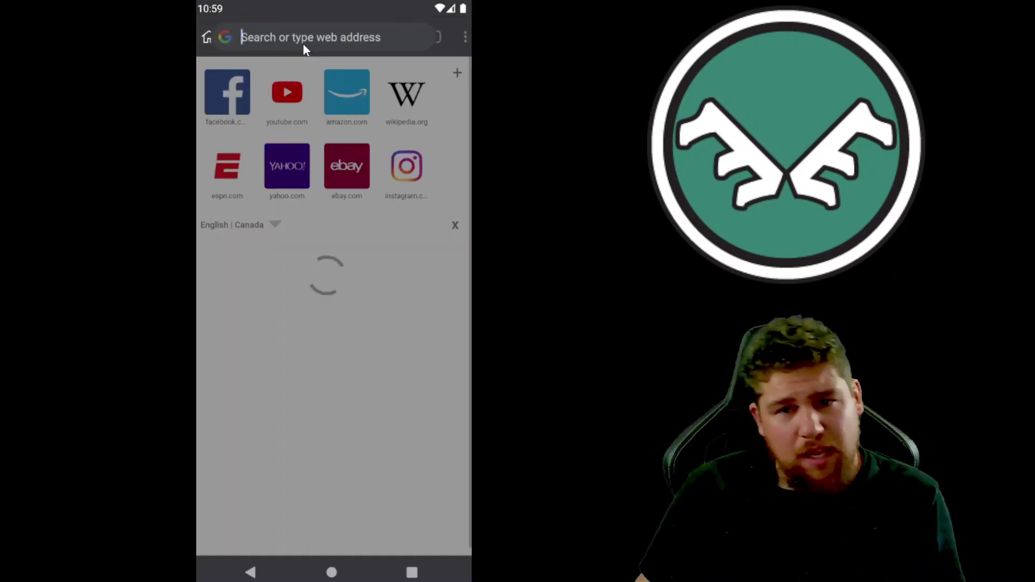
pyautogui.write('app.')
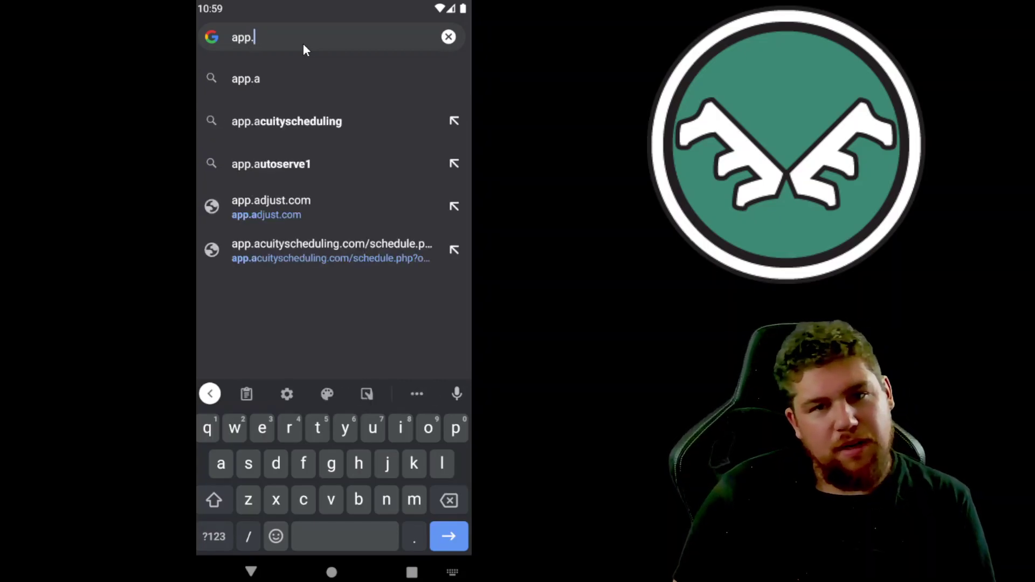
pyautogui.write('elk.finance')
pyautogui.press('Return')
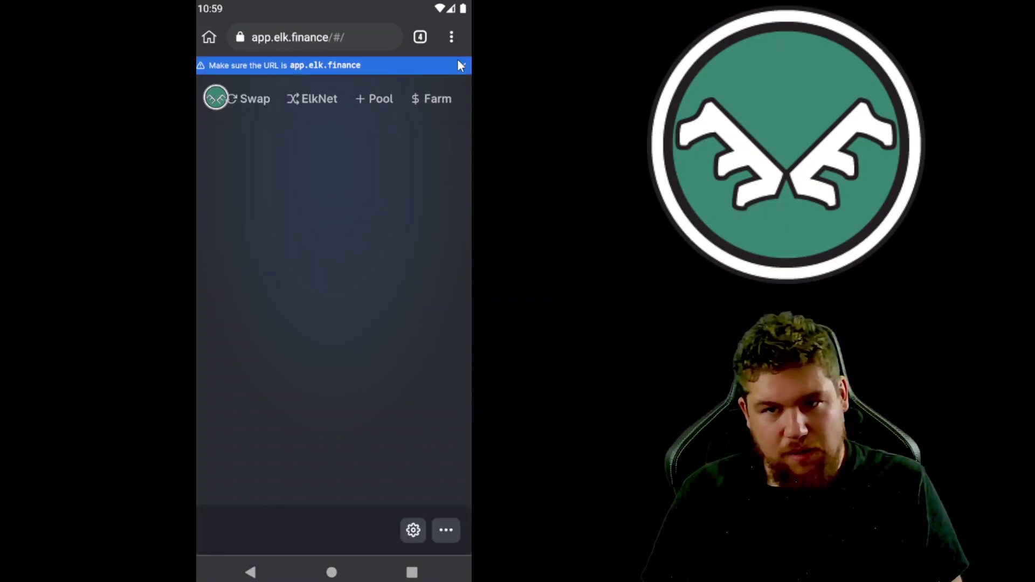
pyautogui.click(452, 37)
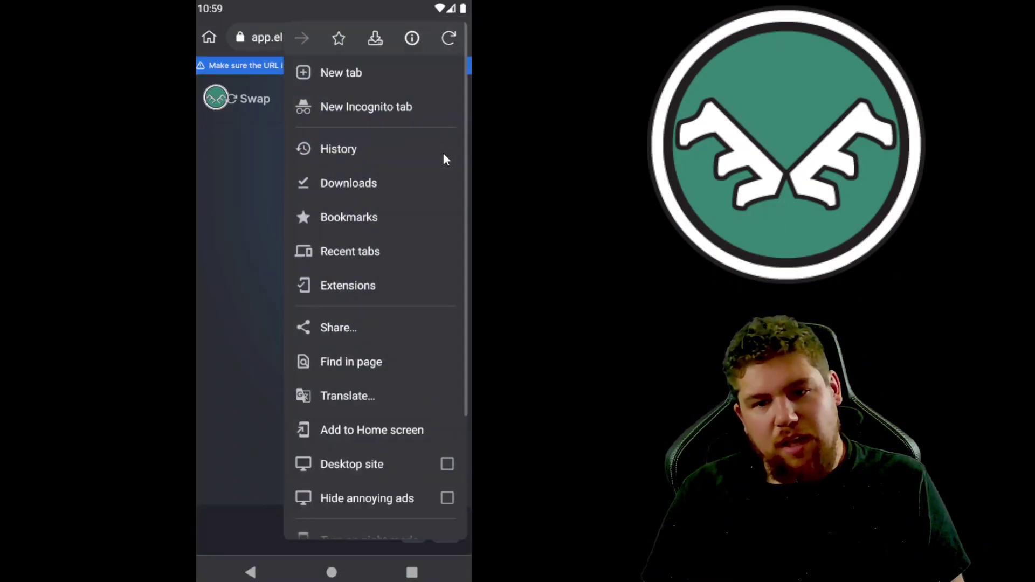
pyautogui.click(448, 464)
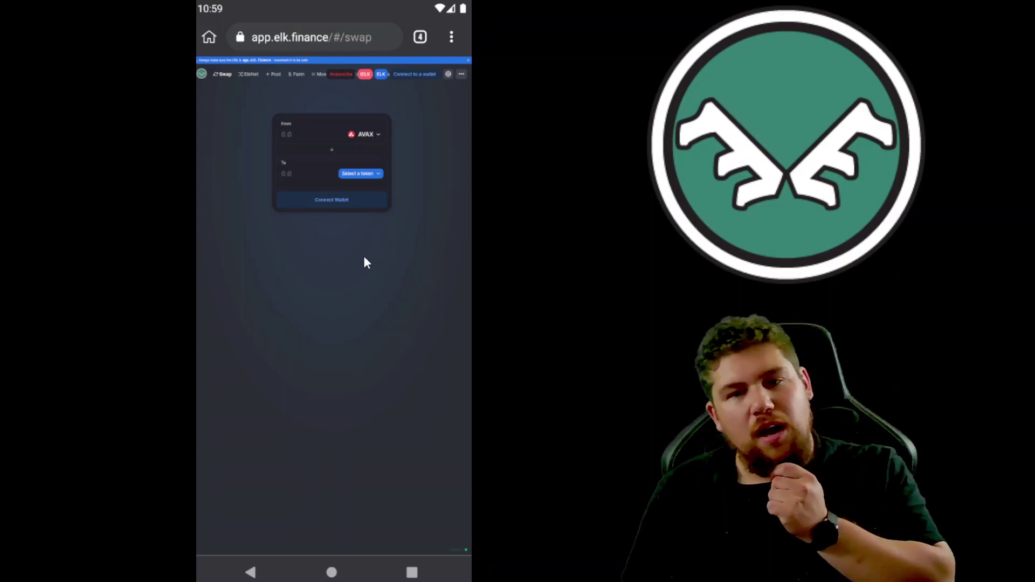
# Step: Choose MetaMask under Connect Wallet on Elk Finance, then approve Account 1 in the refreshed MetaMask tab
pyautogui.click(341, 202)
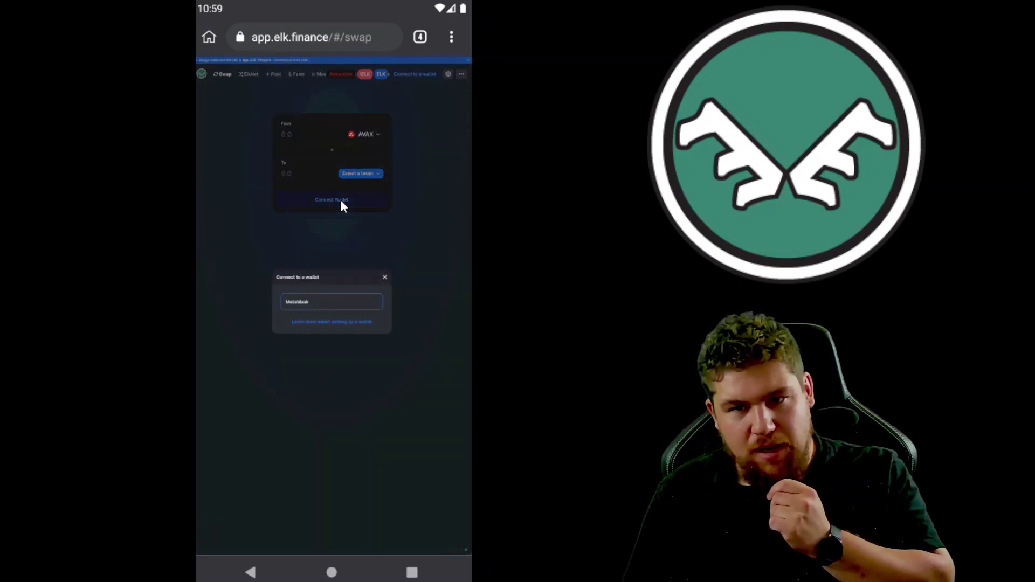
pyautogui.click(327, 302)
pyautogui.click(419, 38)
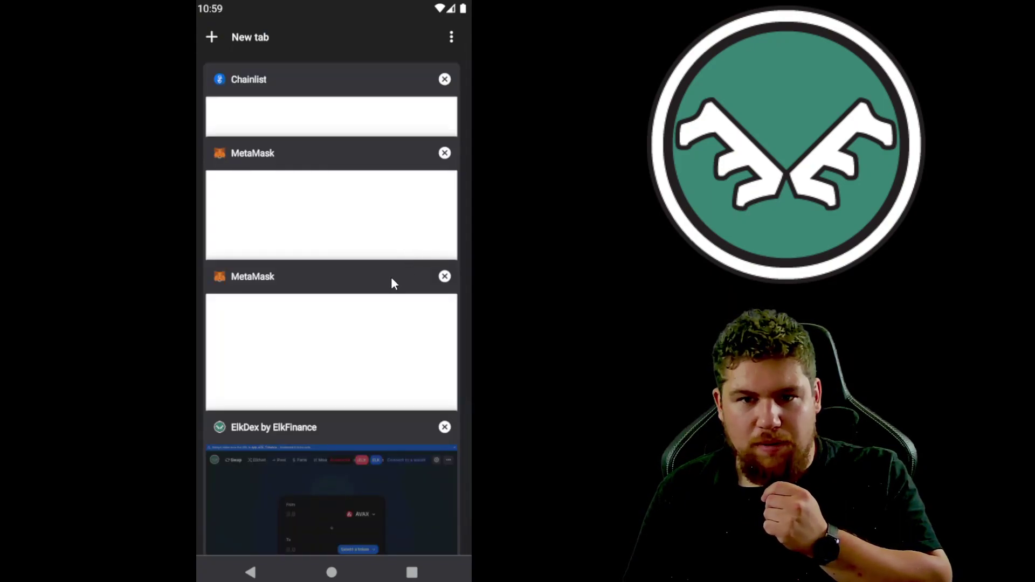
pyautogui.click(391, 277)
pyautogui.moveTo(378, 195); pyautogui.dragTo(376, 476)
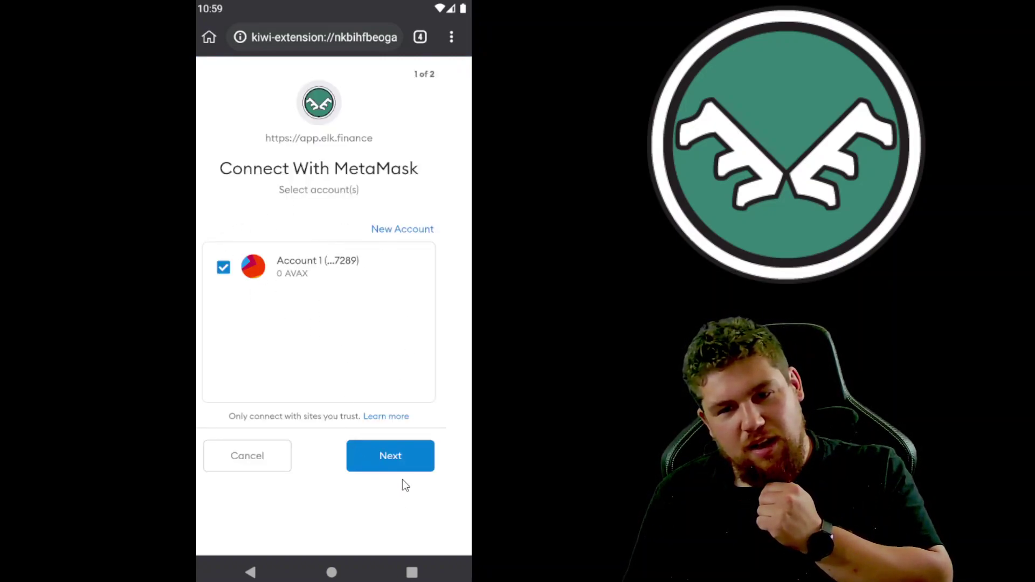
pyautogui.click(410, 465)
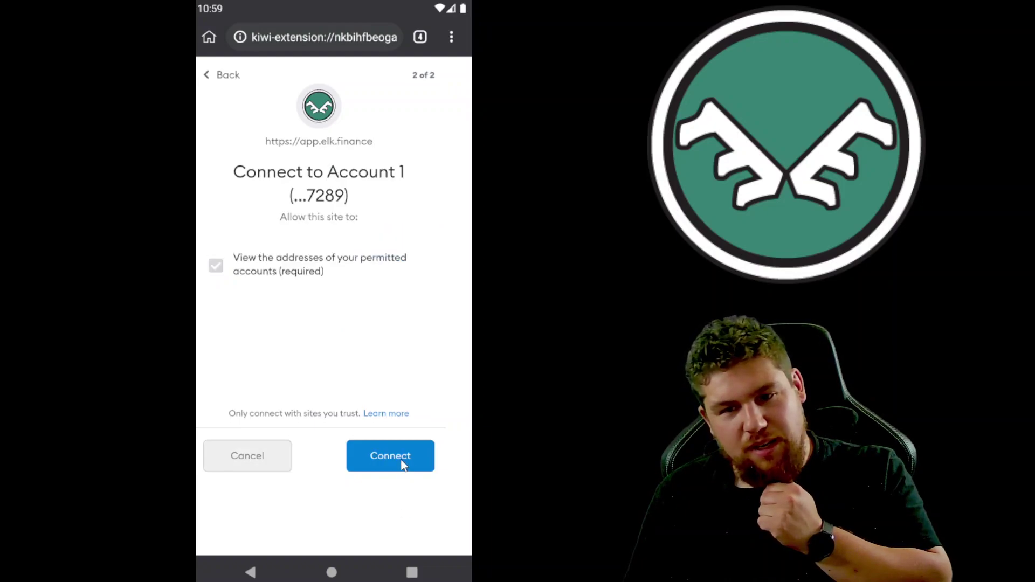
pyautogui.click(403, 464)
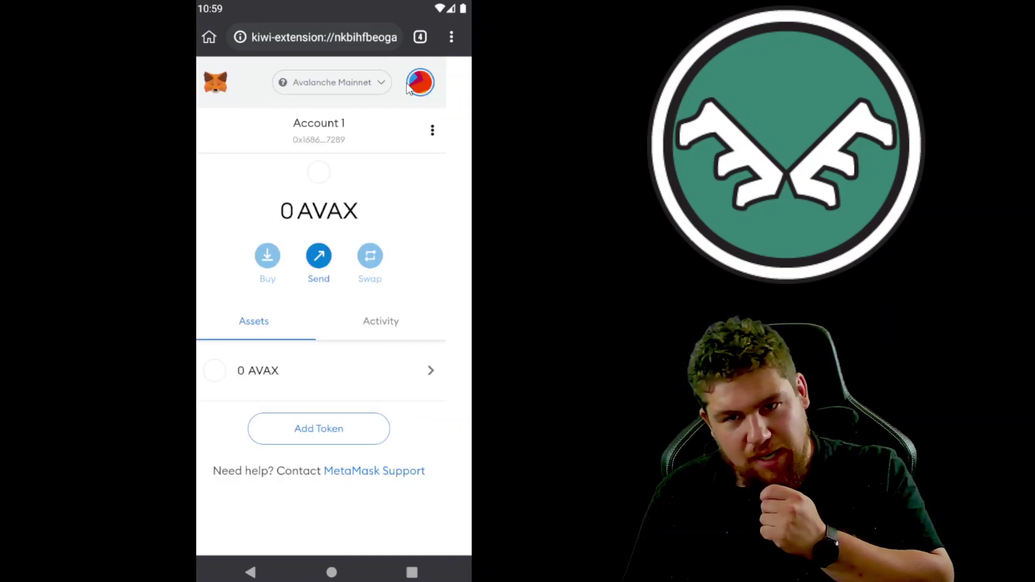
# Step: Look in on the MetaMask tab, return to the ElkDex swap tab, and close the Error connecting dialog
pyautogui.click(419, 38)
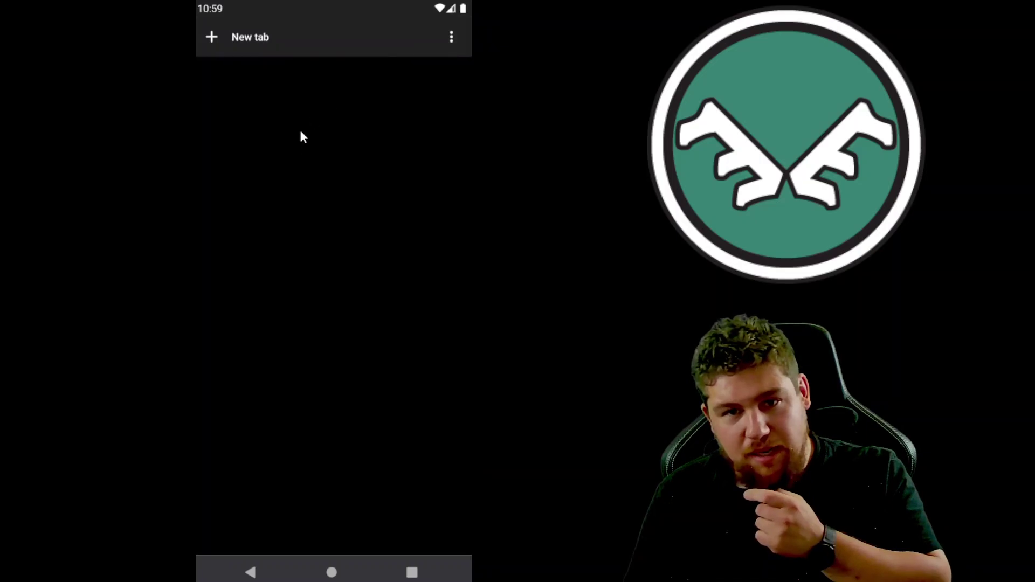
pyautogui.click(312, 165)
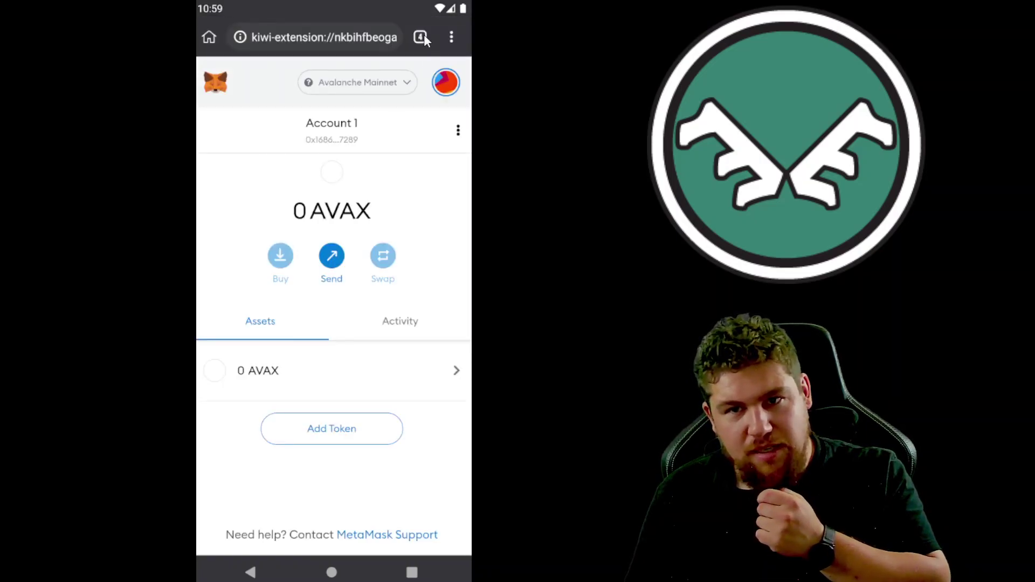
pyautogui.click(424, 36)
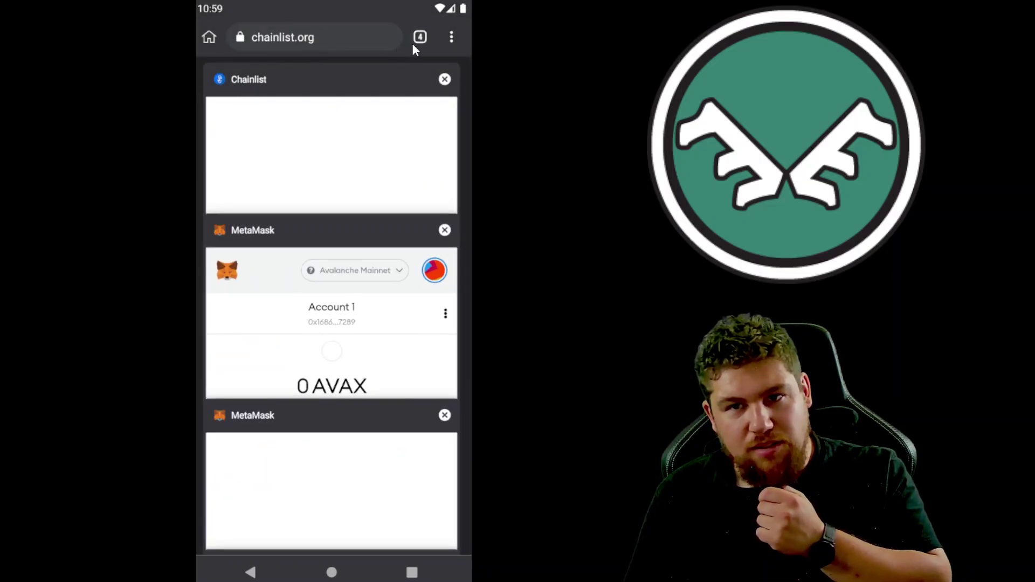
pyautogui.click(400, 77)
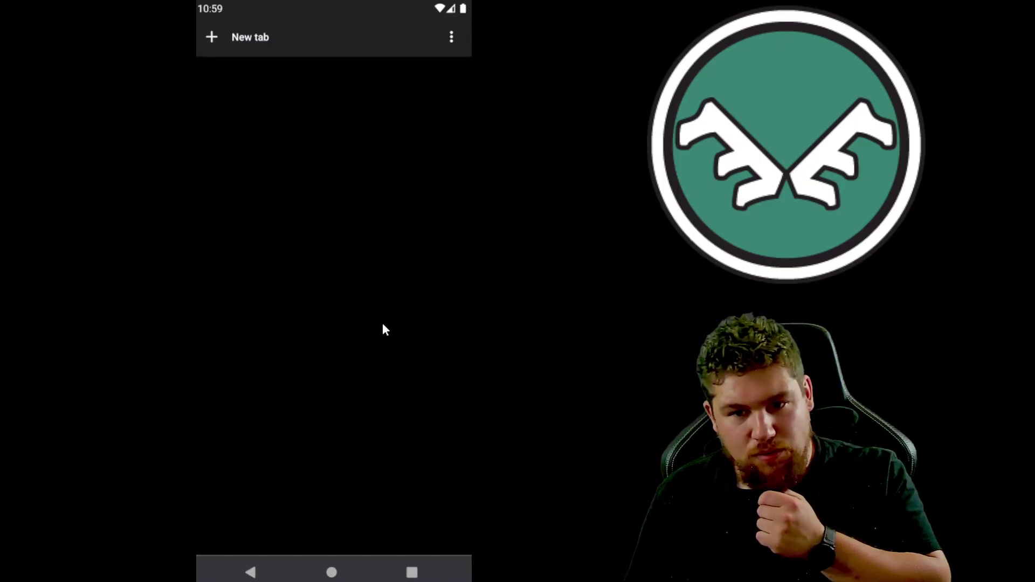
pyautogui.moveTo(361, 416); pyautogui.dragTo(368, 176)
pyautogui.click(364, 402)
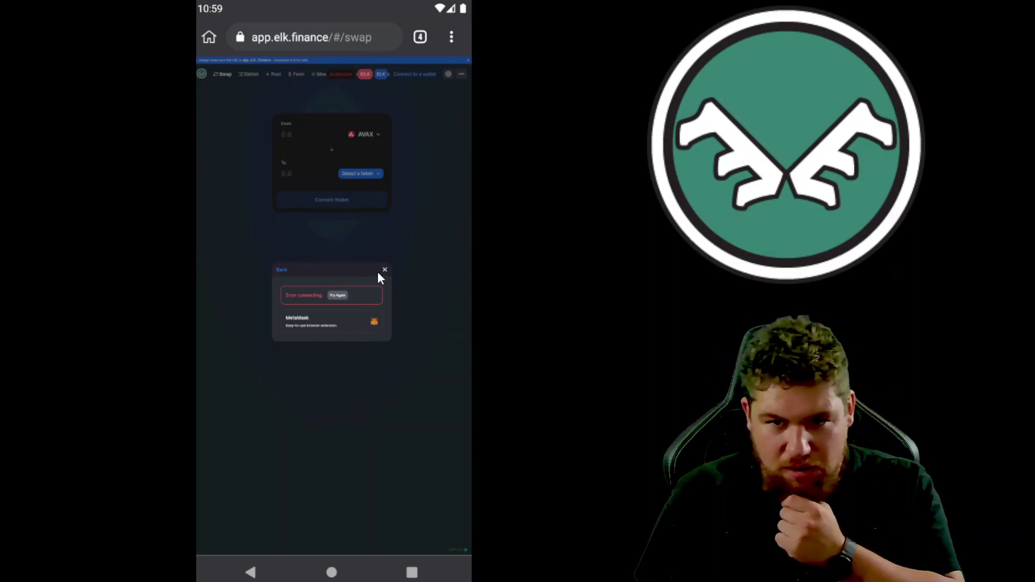
pyautogui.click(385, 271)
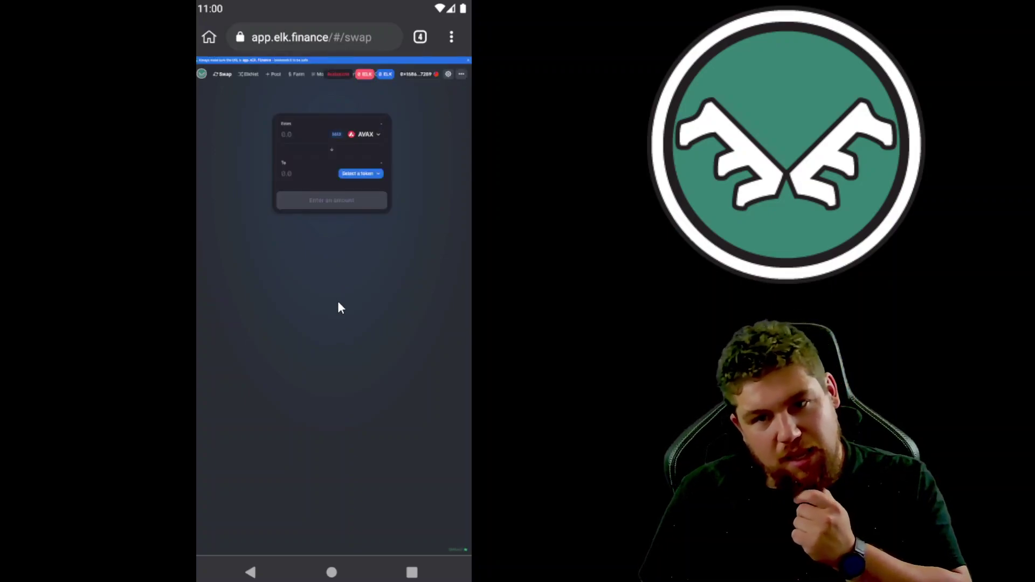
# Step: Search 'elk' and choose ELK as the token to receive
pyautogui.click(315, 133)
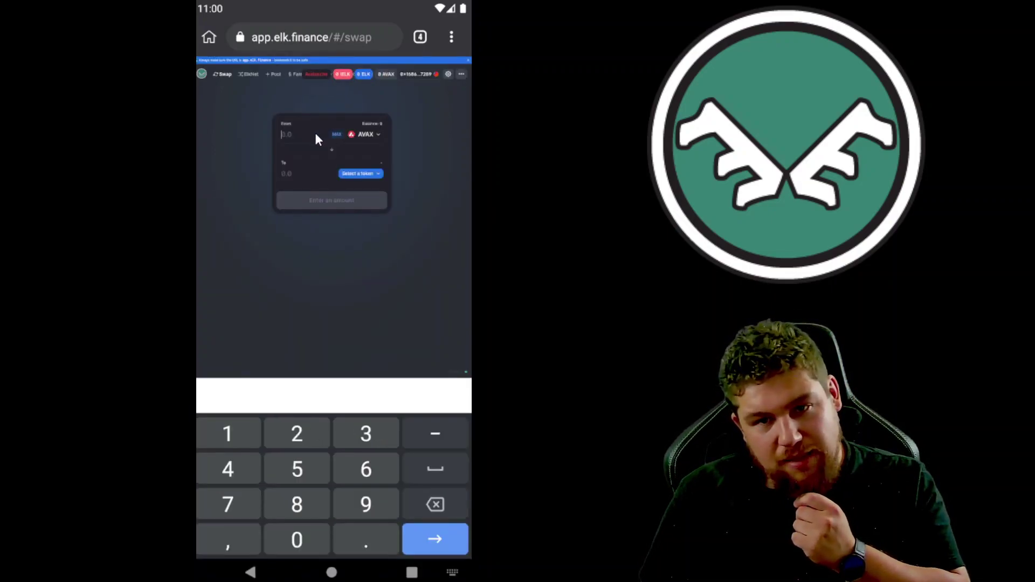
pyautogui.click(362, 134)
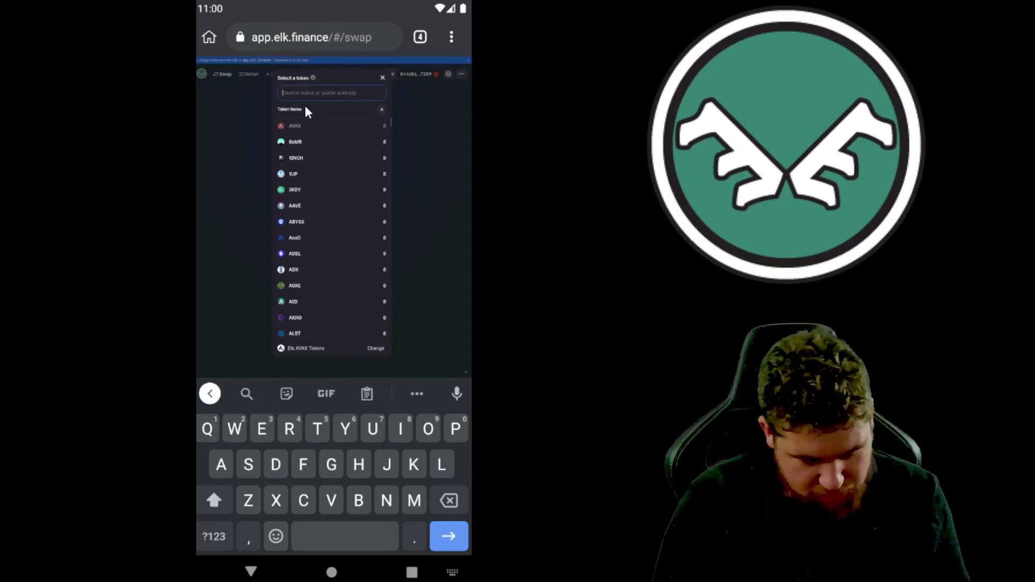
pyautogui.write('elk')
pyautogui.click(295, 128)
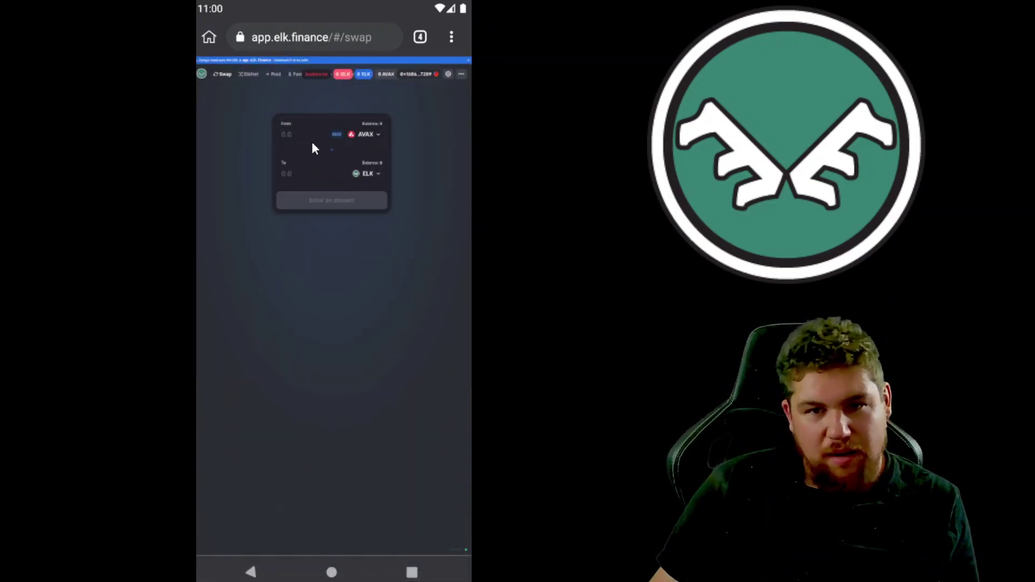
# Step: Enter 1 AVAX to swap, quoted at 14.2749 ELK, then bring up the open tabs
pyautogui.click(297, 134)
pyautogui.write('1')
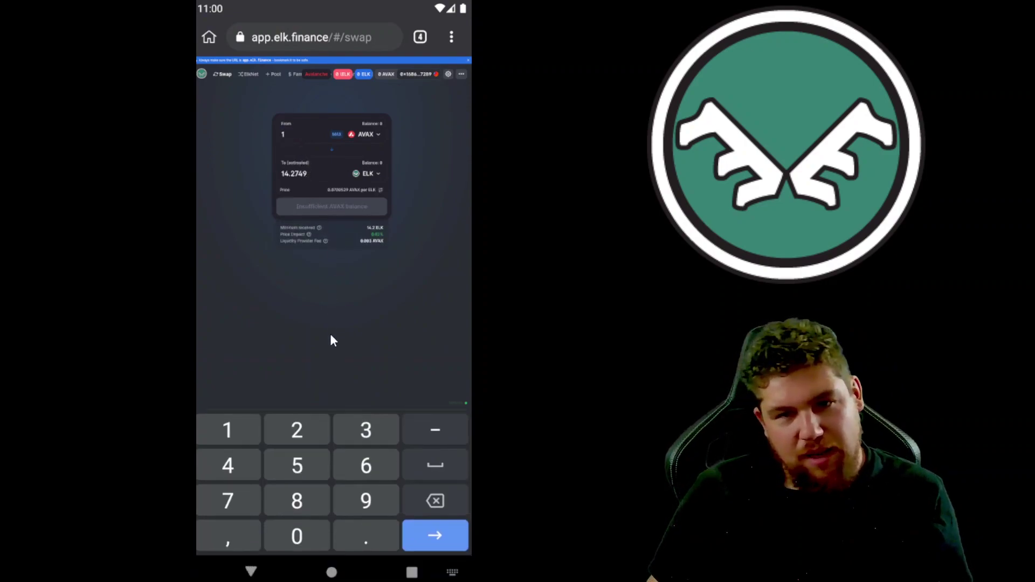
pyautogui.click(386, 148)
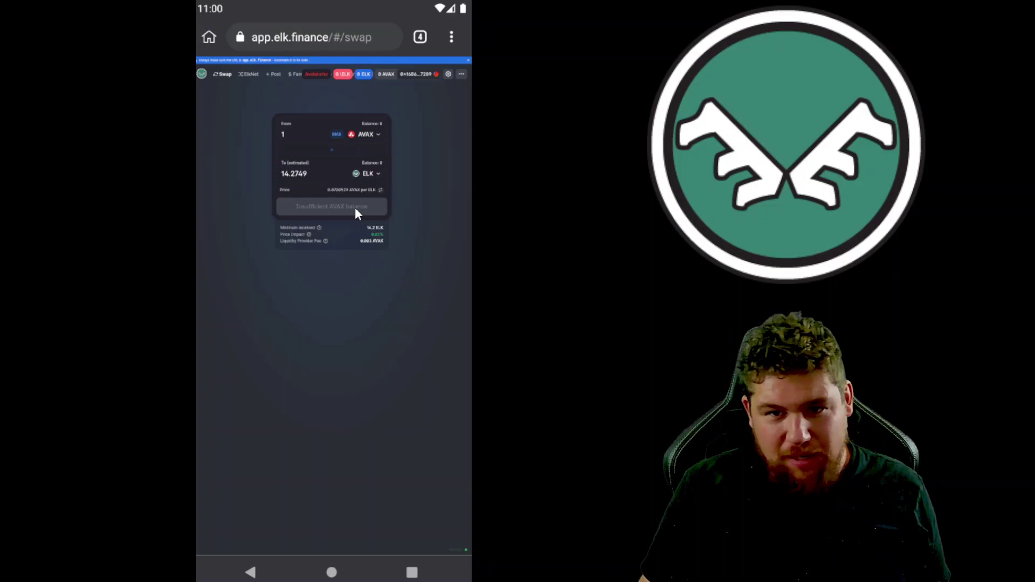
pyautogui.click(419, 38)
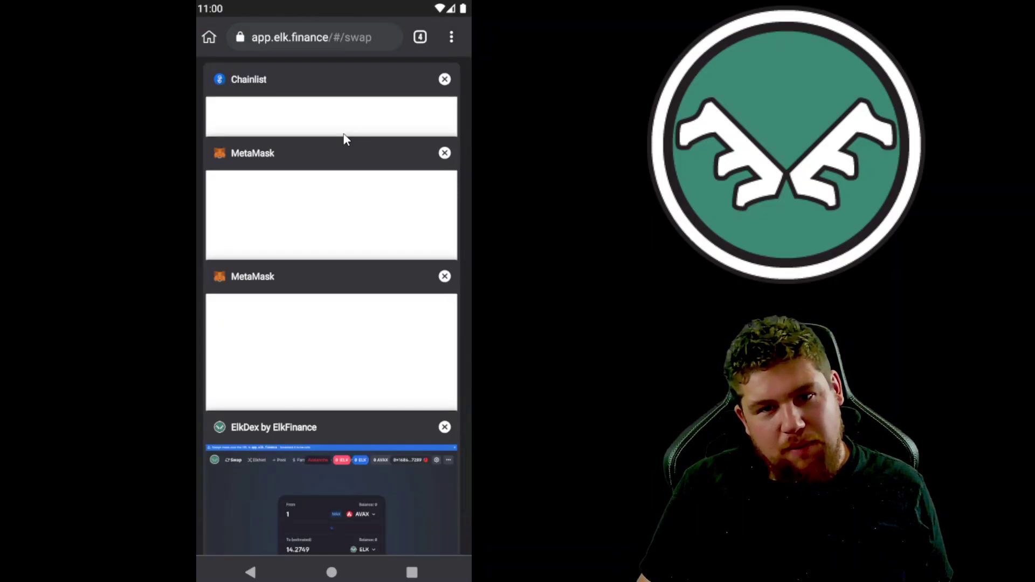
# Step: Confirm the MetaMask wallet shows 0 AVAX on Avalanche Mainnet, then reopen the tab overview
pyautogui.click(349, 162)
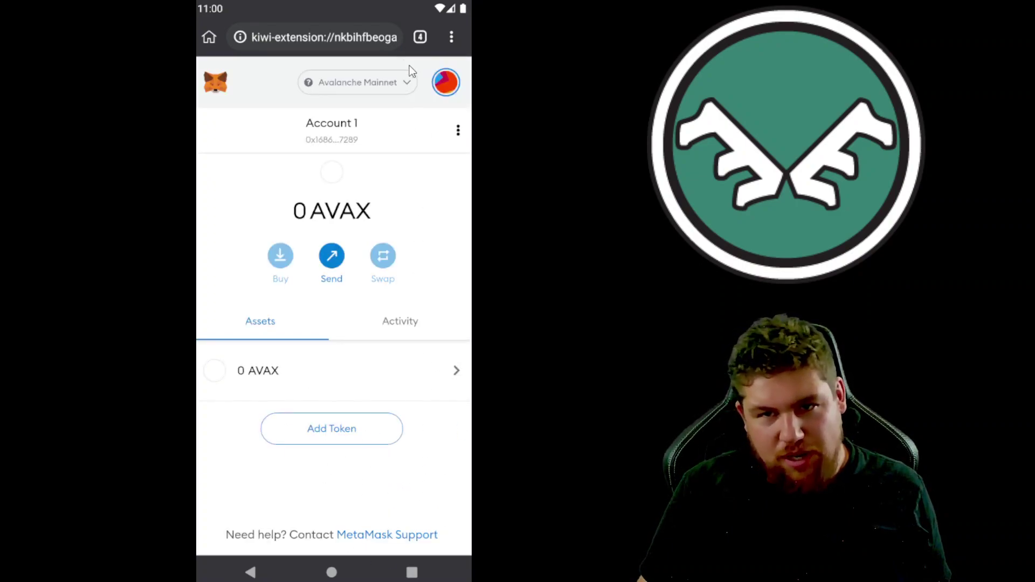
pyautogui.click(420, 39)
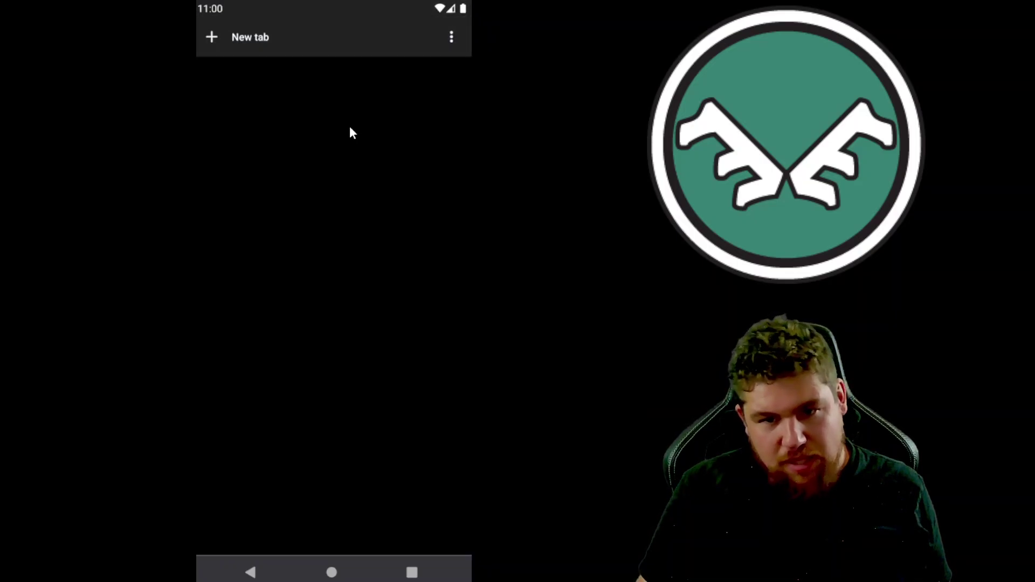
pyautogui.click(355, 479)
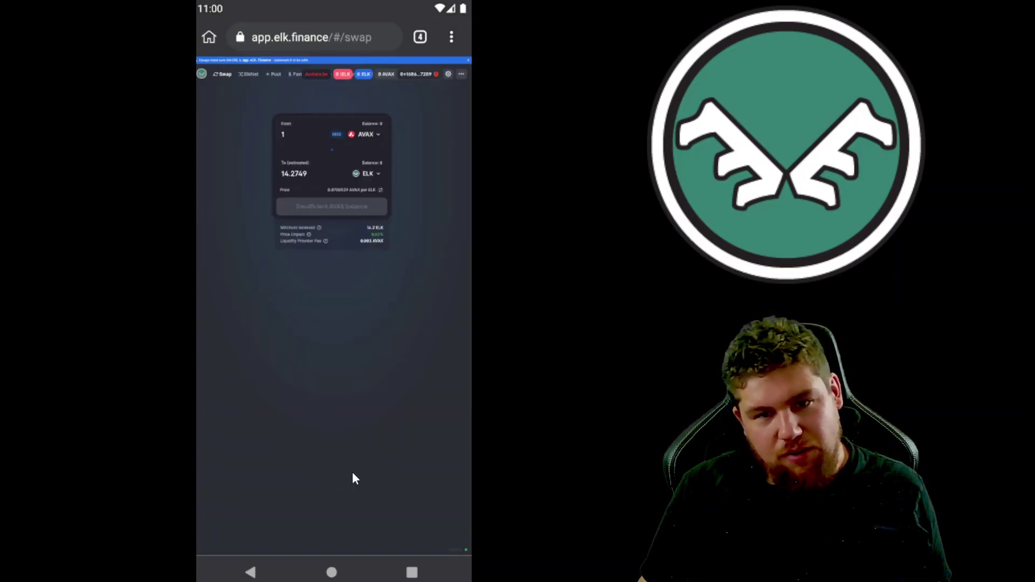